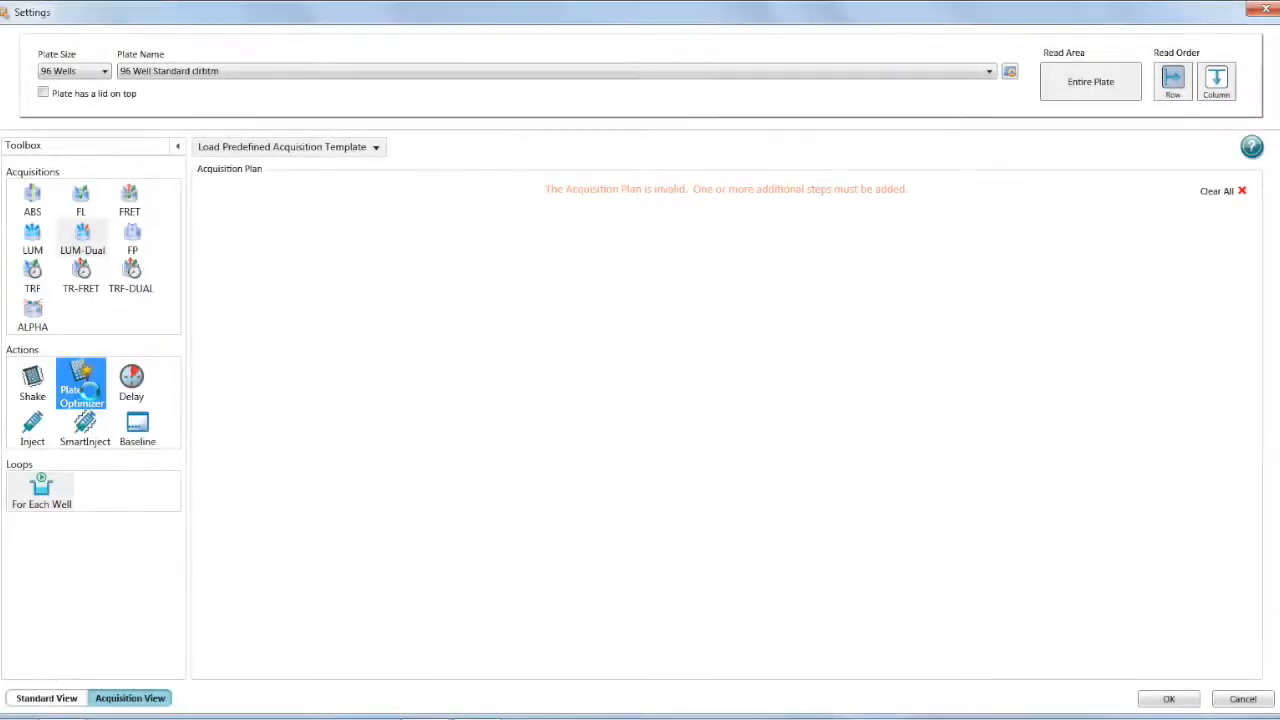
Step: Add a For Each Well loop after the Plate Optimizer, containing a SmartInject action and a kinetic LUM read
{"action": "left_click_drag", "start_coordinate": [41, 490], "coordinate": [770, 432]}
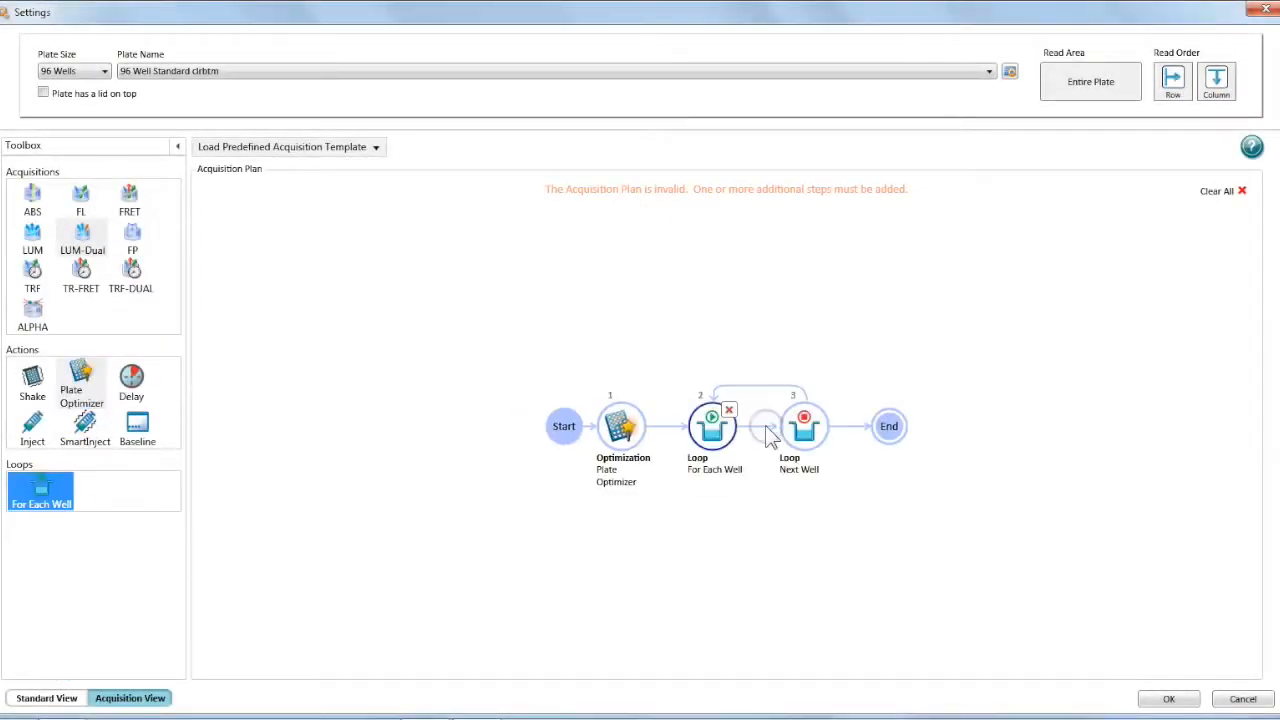
{"action": "double_click", "coordinate": [86, 428]}
{"action": "left_click_drag", "start_coordinate": [35, 238], "coordinate": [800, 440]}
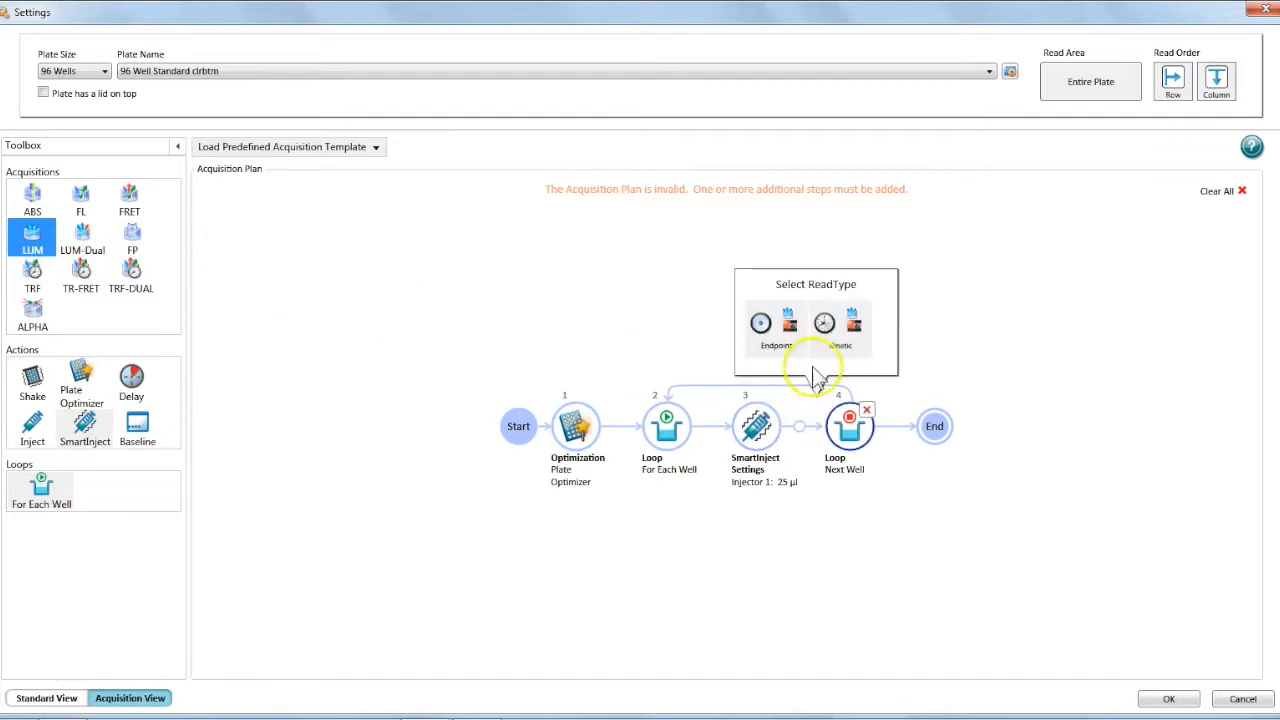
{"action": "left_click", "coordinate": [841, 326]}
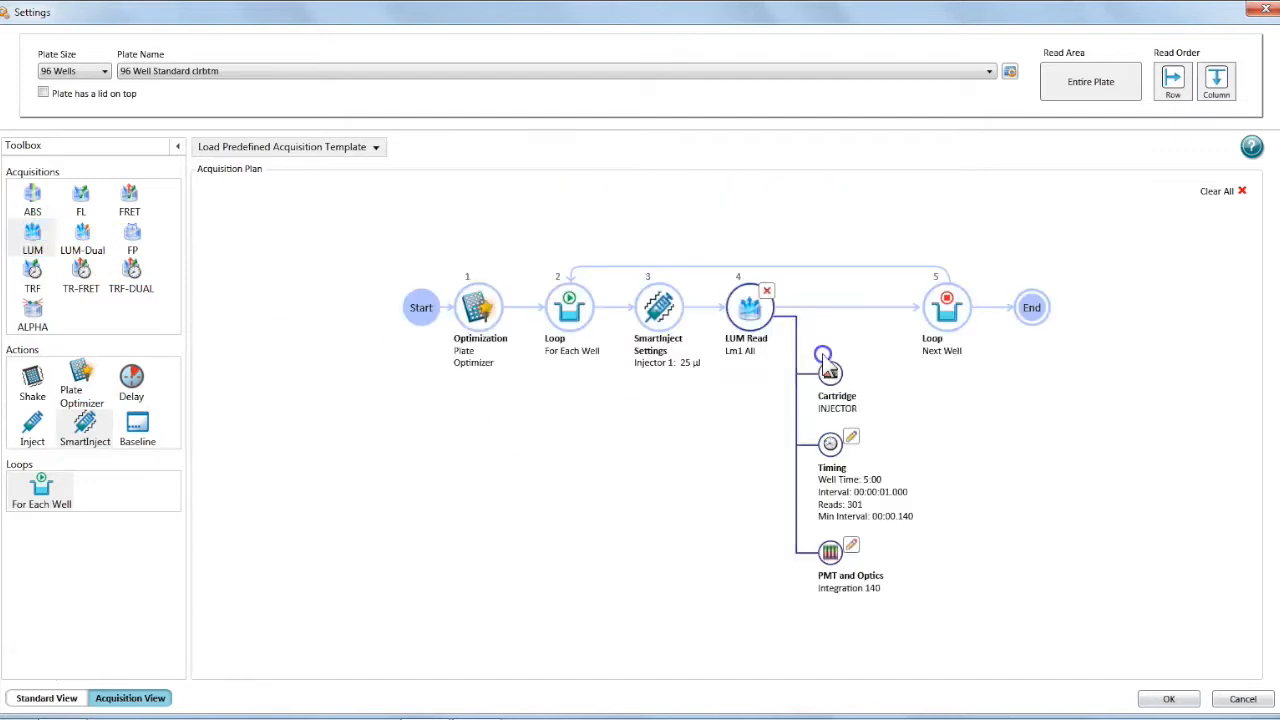
Step: Adjust the timing settings of the kinetic LUM read
{"action": "left_click", "coordinate": [850, 437]}
{"action": "left_click", "coordinate": [1082, 458]}
{"action": "left_click", "coordinate": [1082, 458]}
{"action": "left_click", "coordinate": [1082, 458]}
{"action": "left_click", "coordinate": [1082, 458]}
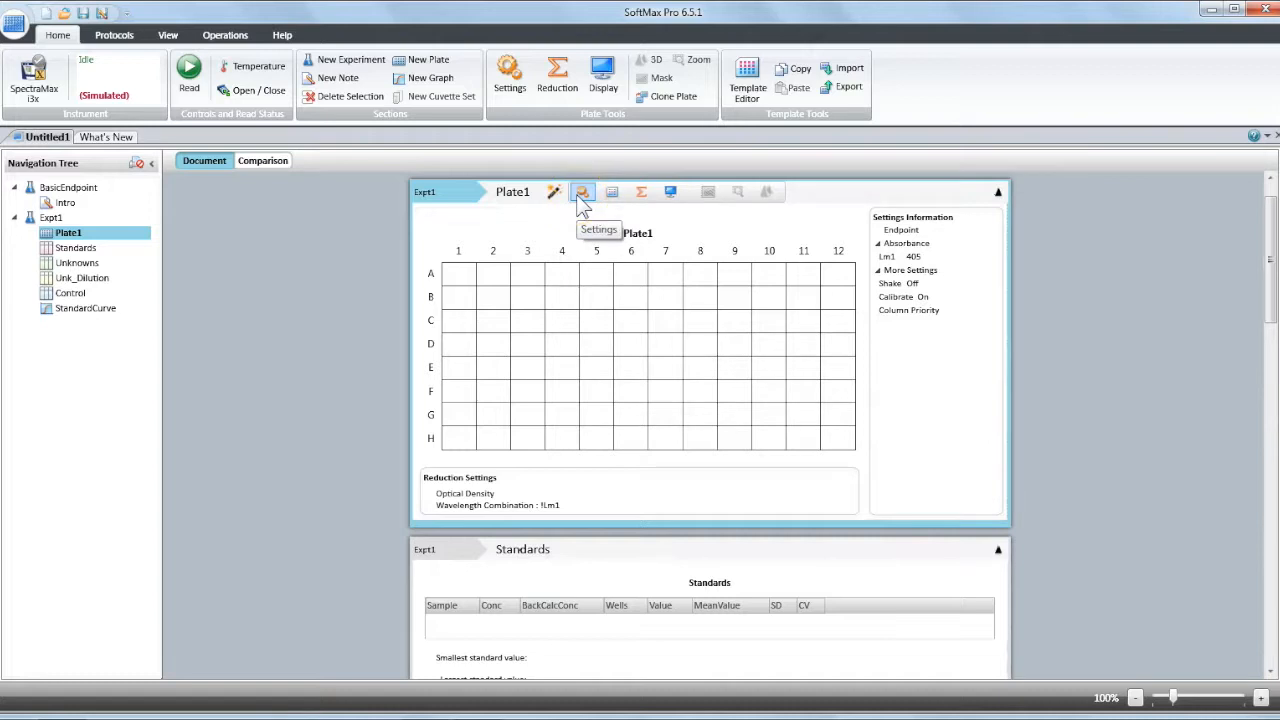
Step: Open the acquisition settings for Plate1, check the Standard View and return to the Acquisition View
{"action": "left_click", "coordinate": [582, 193]}
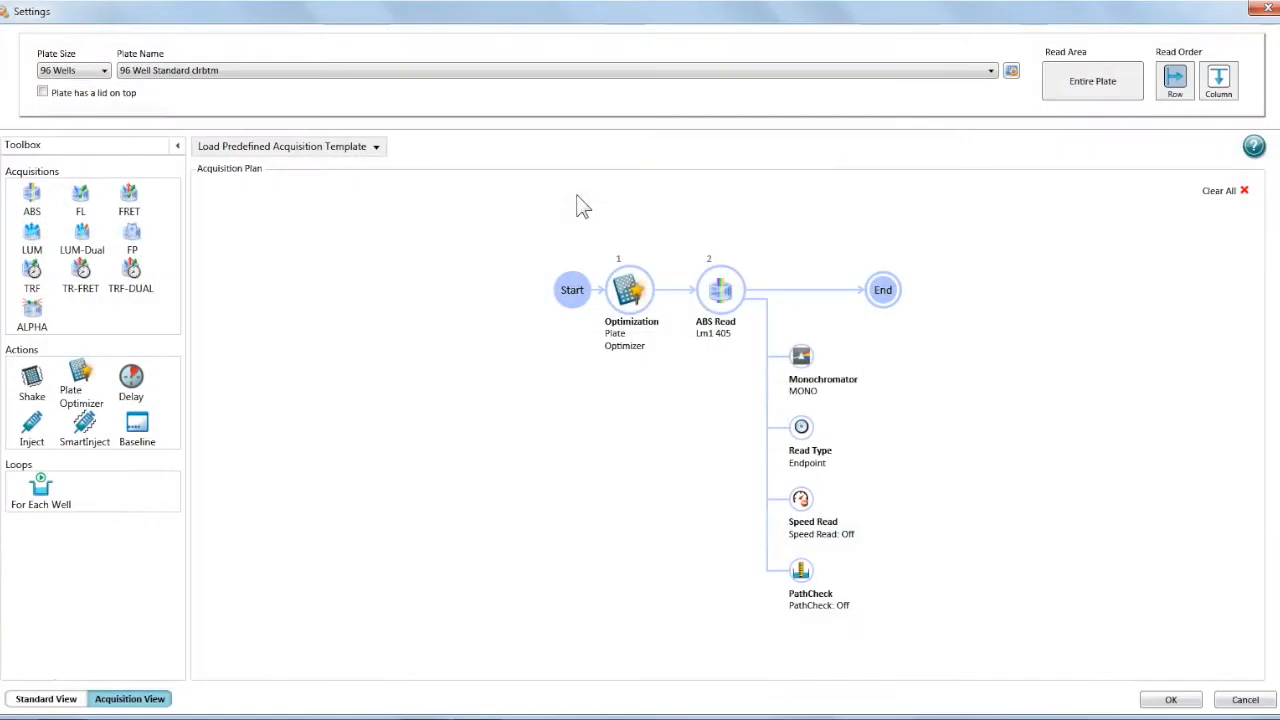
{"action": "left_click", "coordinate": [48, 702]}
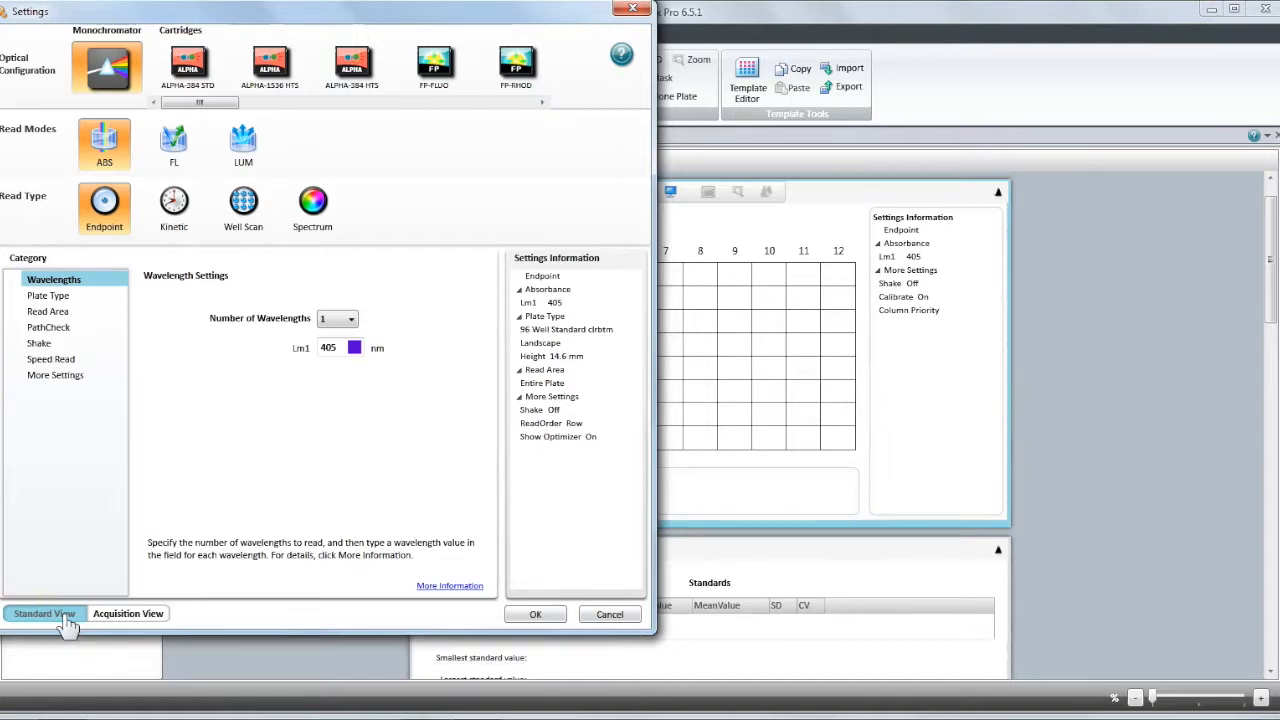
{"action": "left_click", "coordinate": [140, 619]}
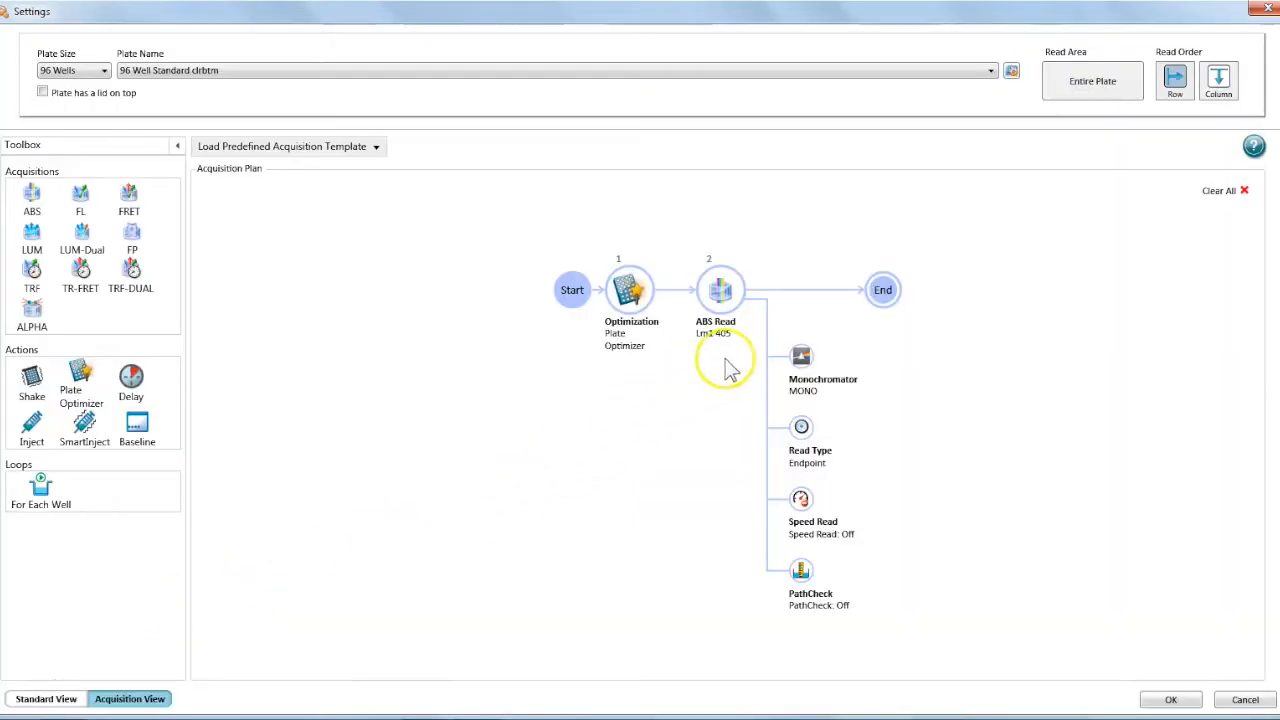
Step: Clear the whole acquisition plan and set the plate to 96 Well Standard opaque
{"action": "left_click", "coordinate": [1214, 194]}
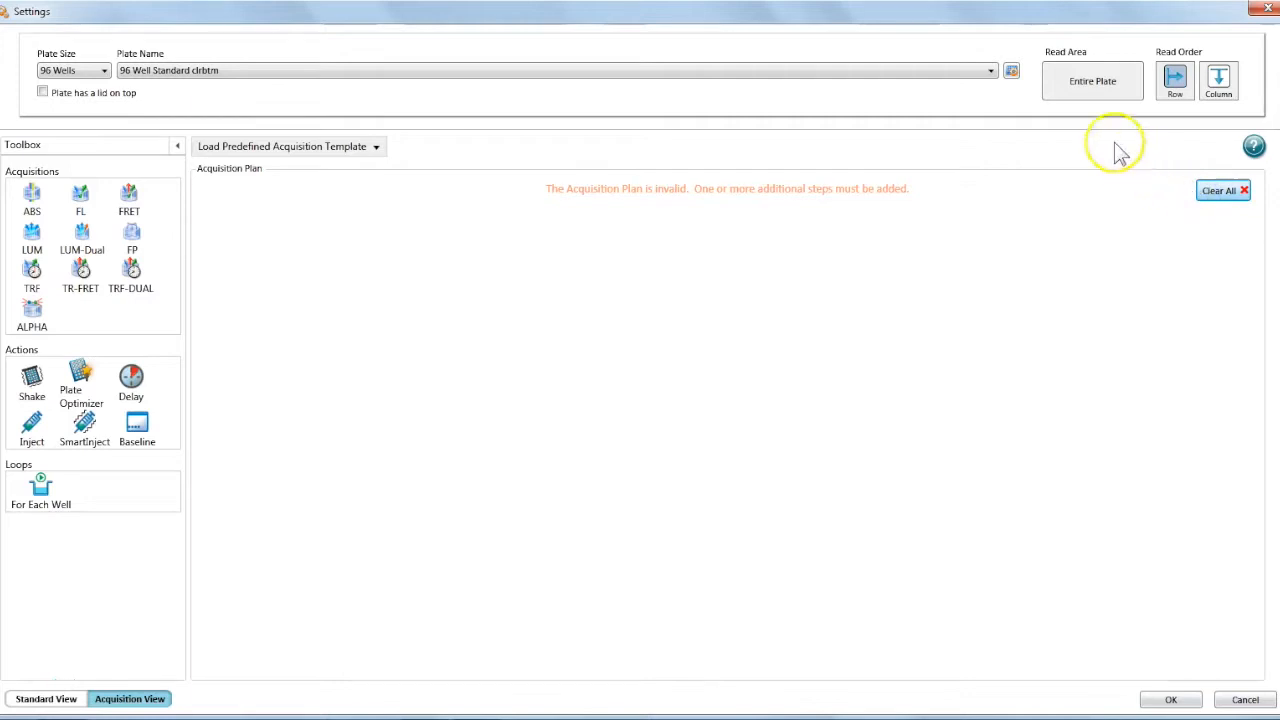
{"action": "left_click", "coordinate": [992, 72]}
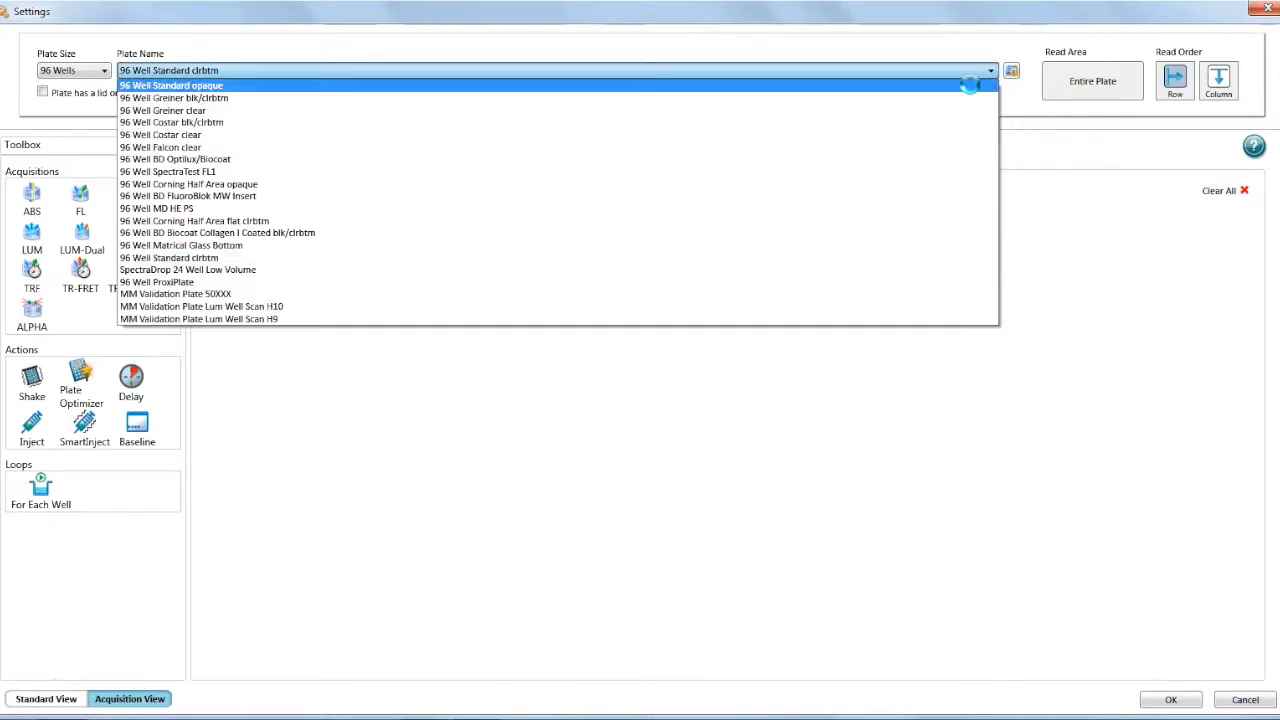
{"action": "left_click", "coordinate": [973, 86]}
Step: Limit the plate's read area to wells A1 through H7
{"action": "left_click", "coordinate": [1092, 81]}
{"action": "left_click", "coordinate": [954, 191]}
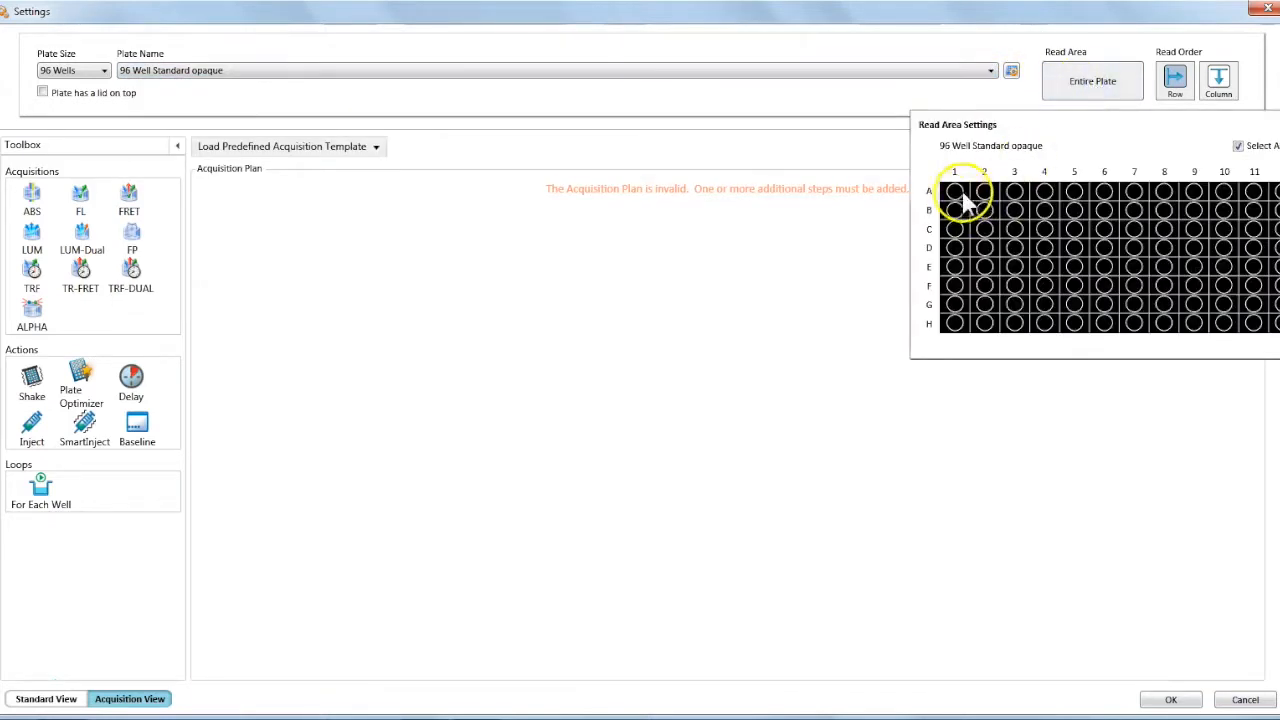
{"action": "left_click_drag", "start_coordinate": [954, 235], "coordinate": [1131, 335]}
{"action": "left_click", "coordinate": [1123, 394]}
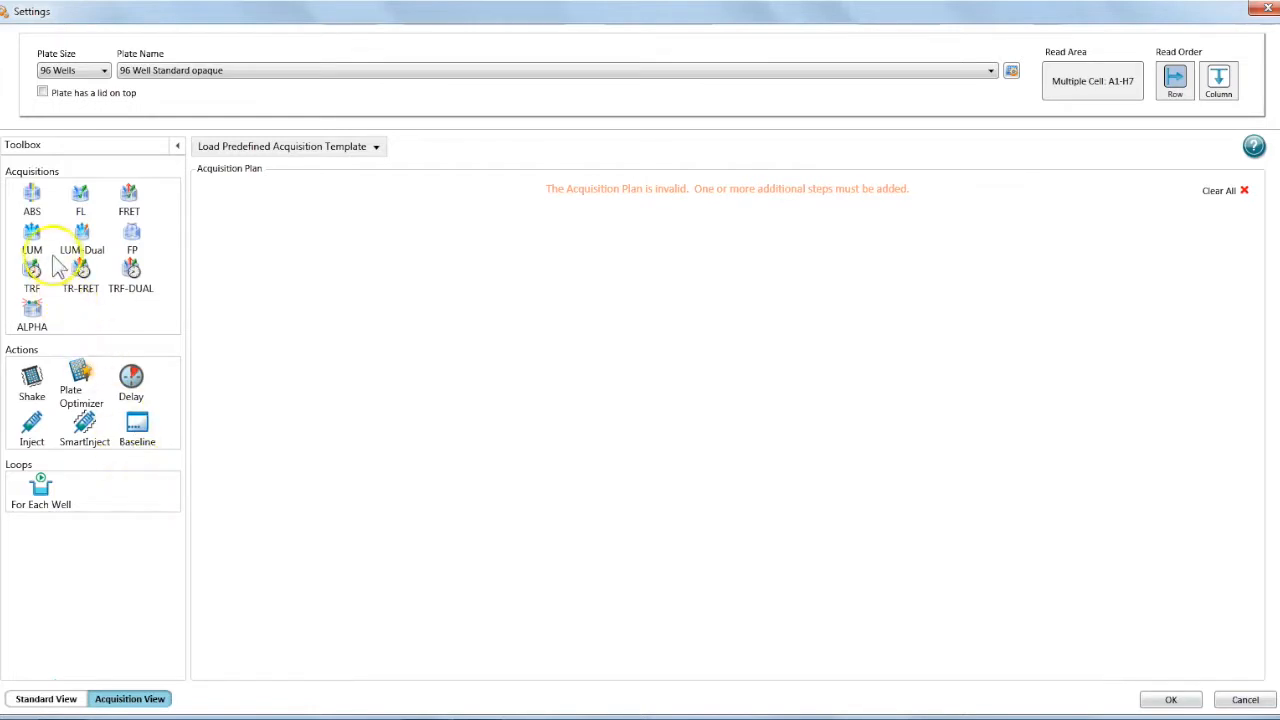
Step: Add a LUM read to the empty acquisition plan, using the INJECTOR cartridge and the Endpoint read type
{"action": "left_click_drag", "start_coordinate": [38, 245], "coordinate": [593, 397]}
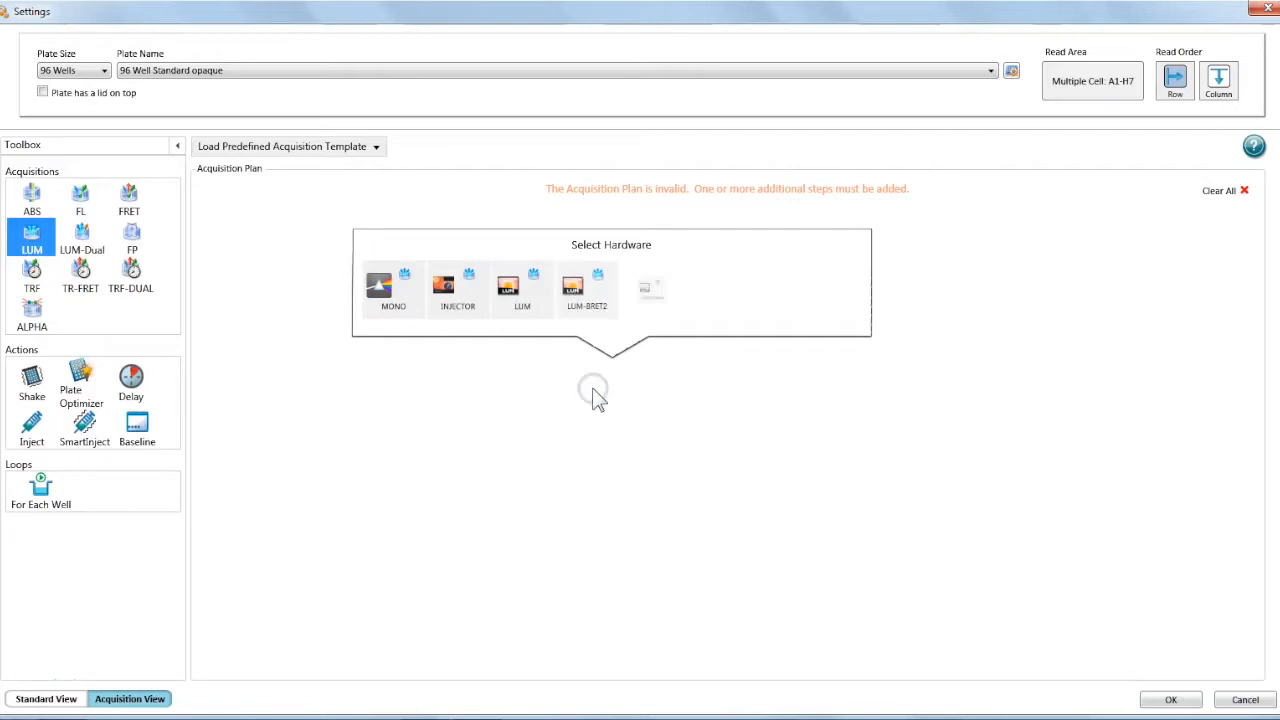
{"action": "left_click", "coordinate": [443, 314]}
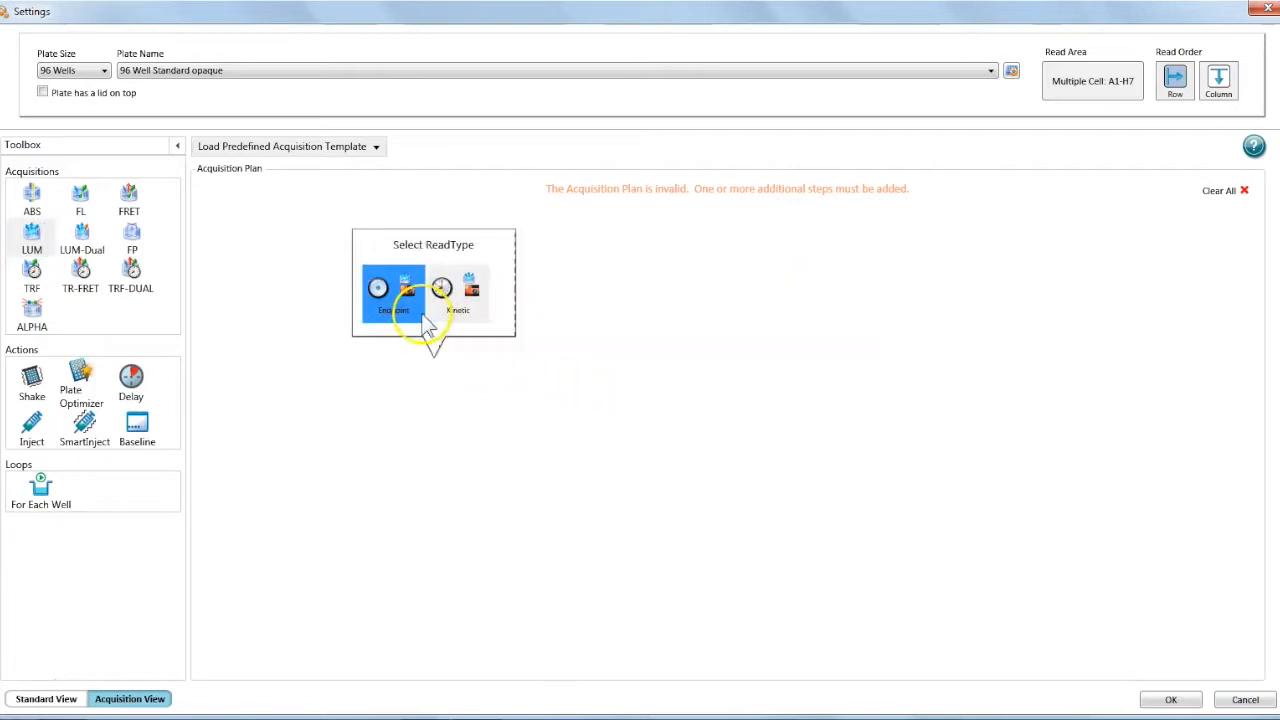
{"action": "left_click", "coordinate": [428, 325]}
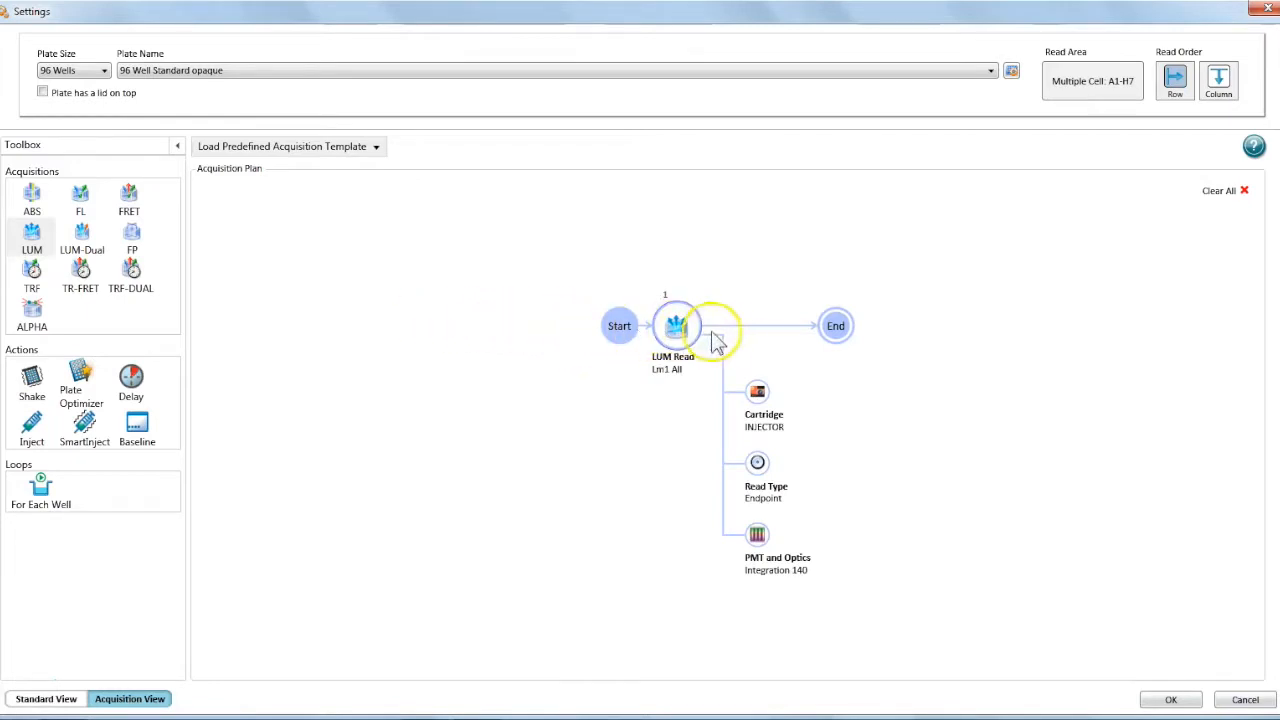
{"action": "mouse_move", "coordinate": [622, 335]}
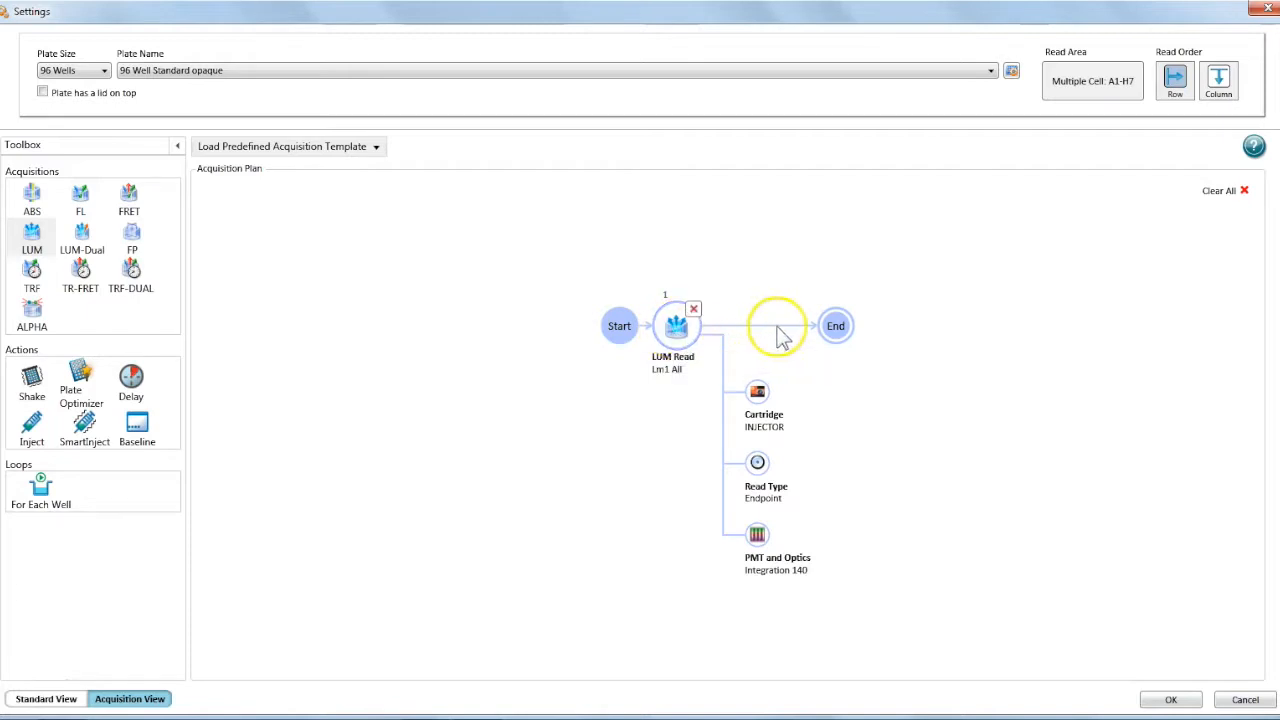
{"action": "mouse_move", "coordinate": [836, 333]}
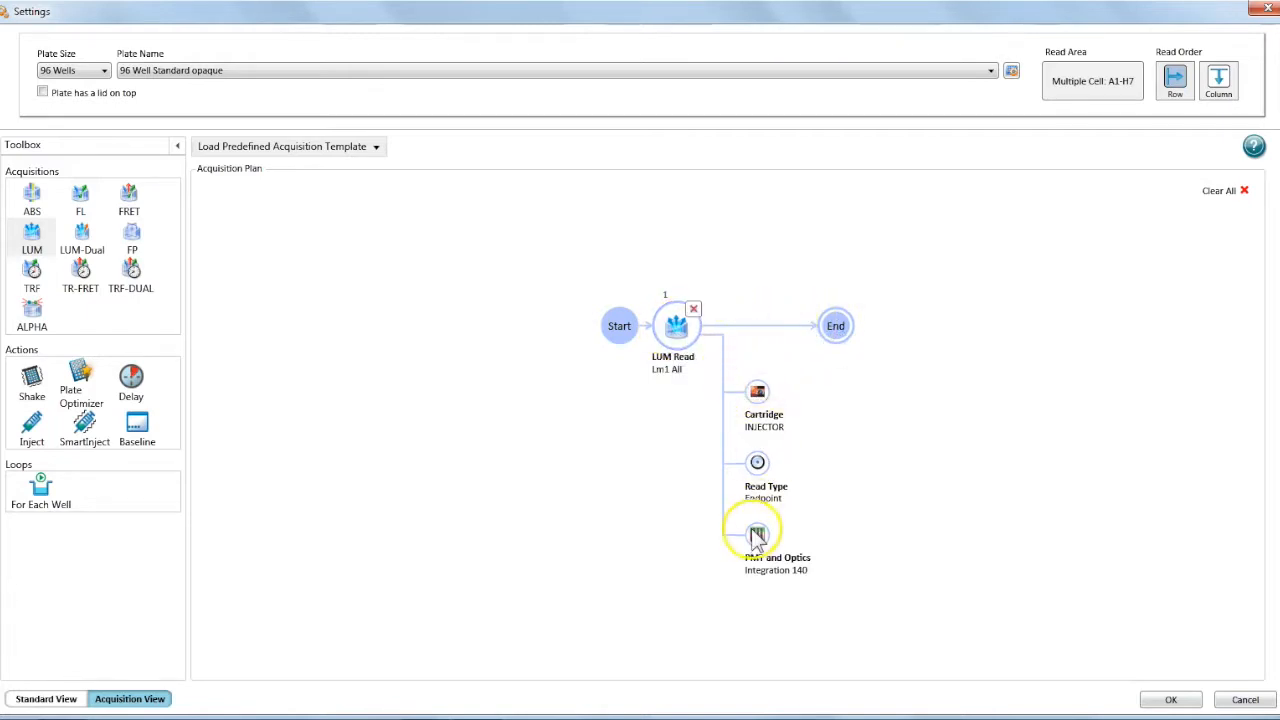
{"action": "mouse_move", "coordinate": [757, 537]}
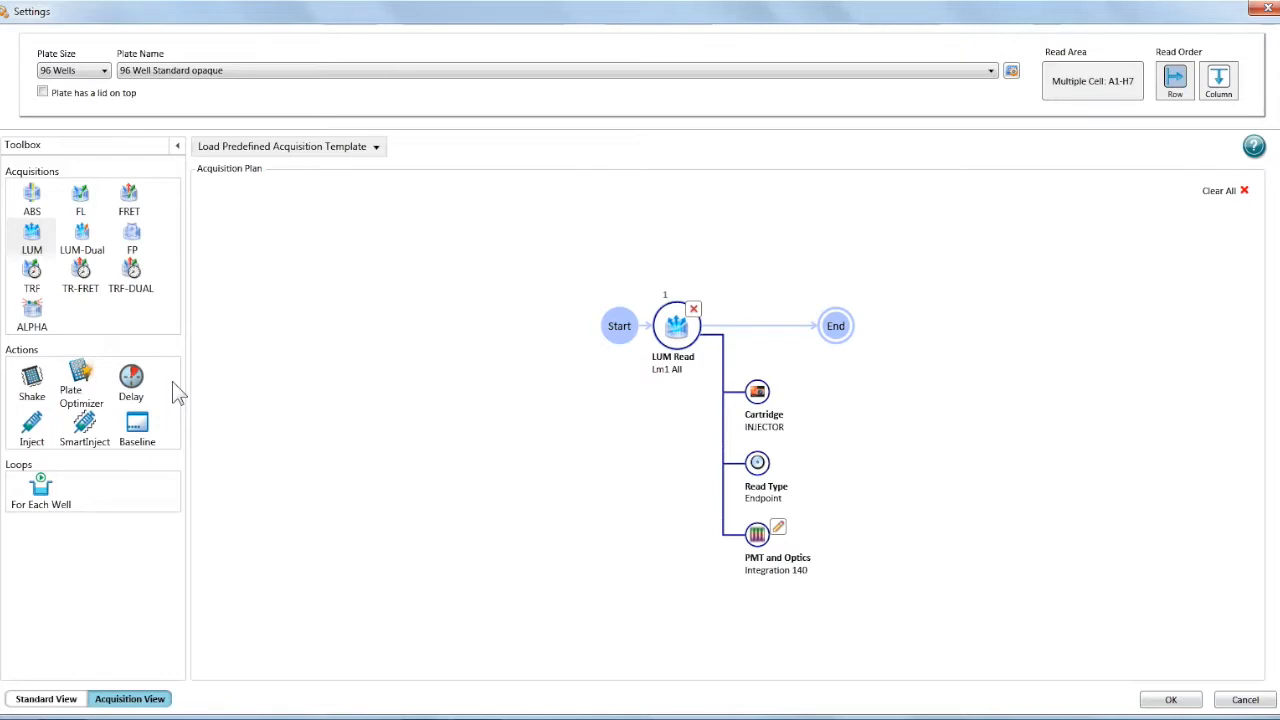
Step: Insert a Plate Optimizer action before the LUM read, followed by an Inject action between the two
{"action": "left_click", "coordinate": [82, 388]}
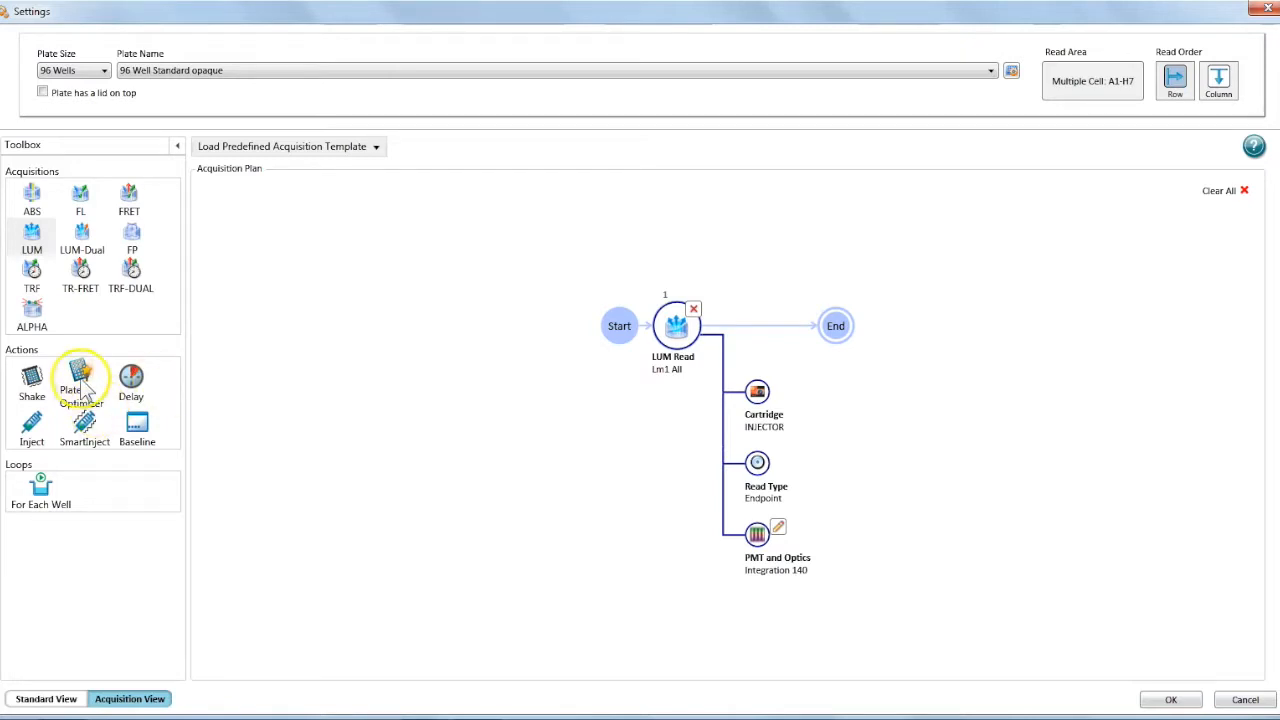
{"action": "left_click_drag", "start_coordinate": [100, 398], "coordinate": [648, 330]}
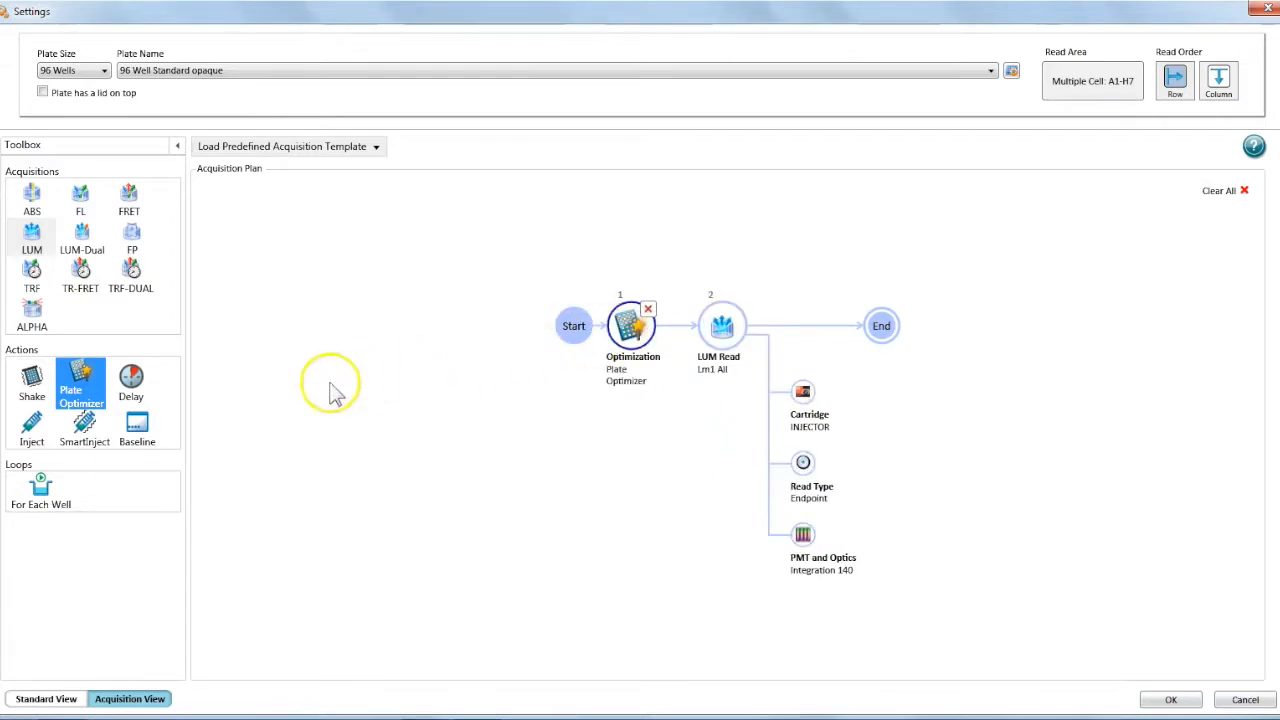
{"action": "left_click", "coordinate": [47, 430]}
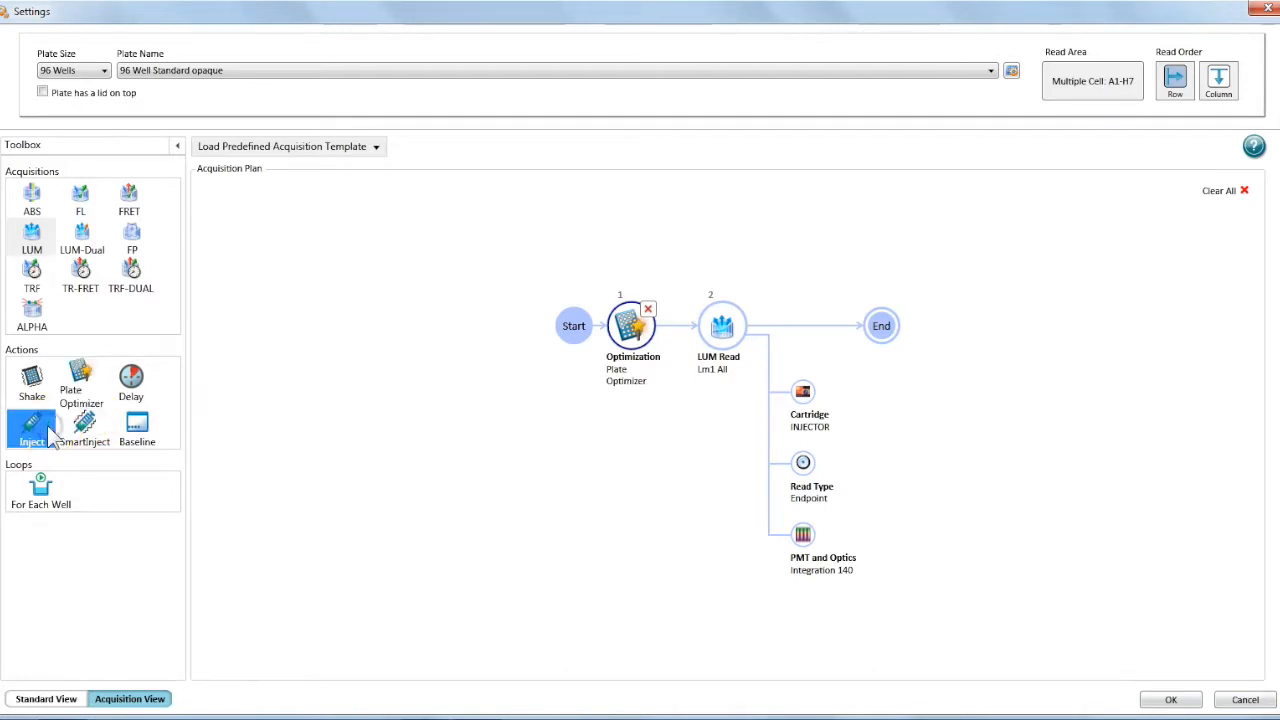
{"action": "left_click", "coordinate": [43, 428]}
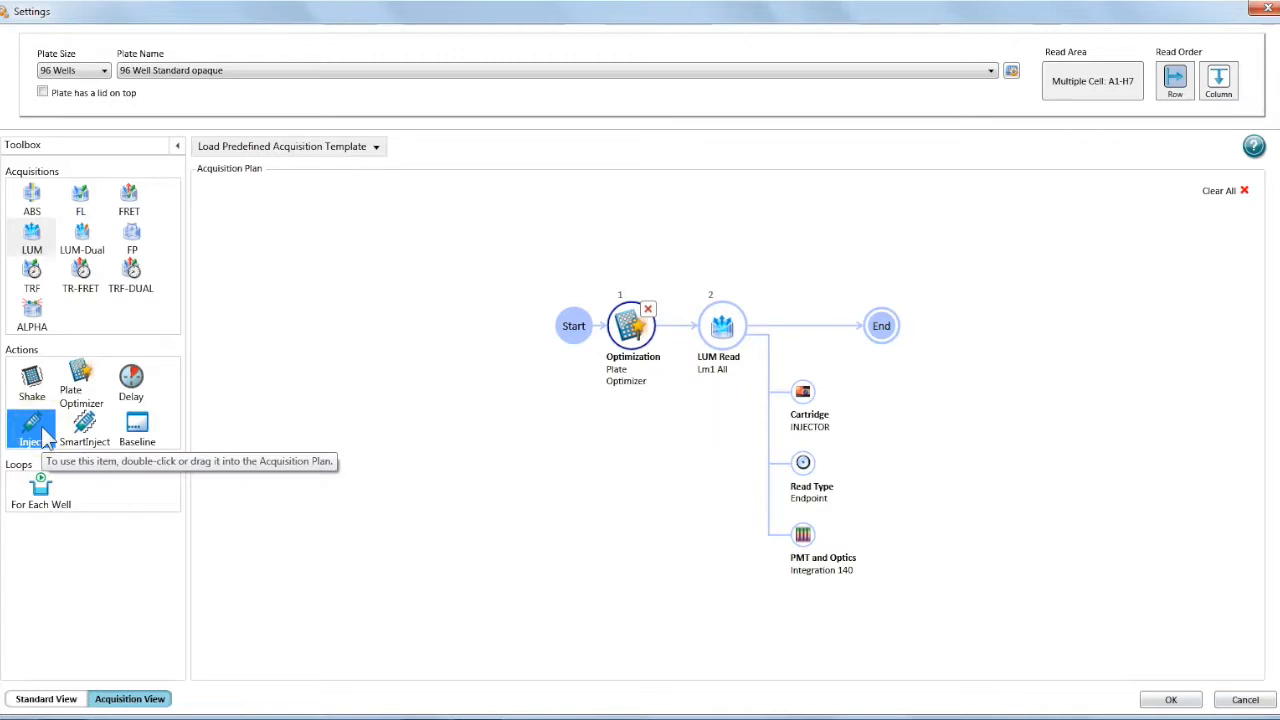
{"action": "left_click_drag", "start_coordinate": [43, 438], "coordinate": [677, 336]}
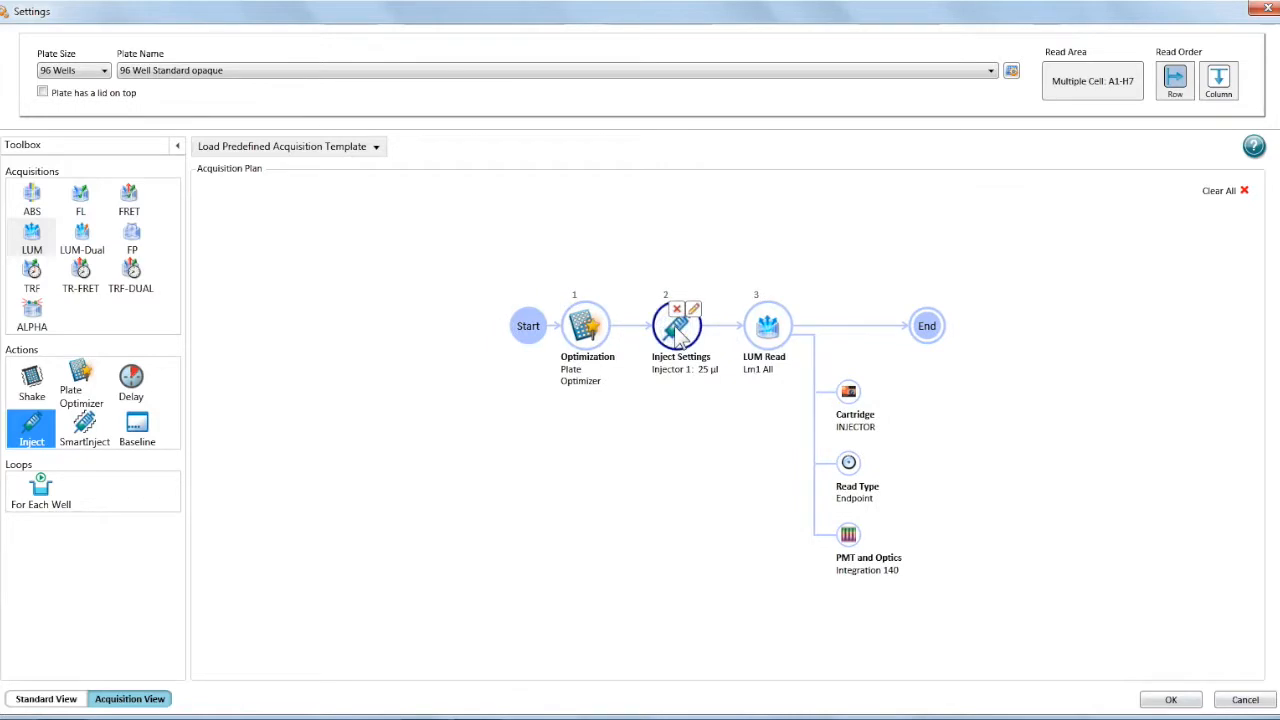
Step: Set the Injector 1 volume of the Inject action to 50 µl
{"action": "left_click", "coordinate": [694, 313]}
{"action": "left_click", "coordinate": [818, 357]}
{"action": "type", "text": "50"}
{"action": "left_click", "coordinate": [780, 468]}
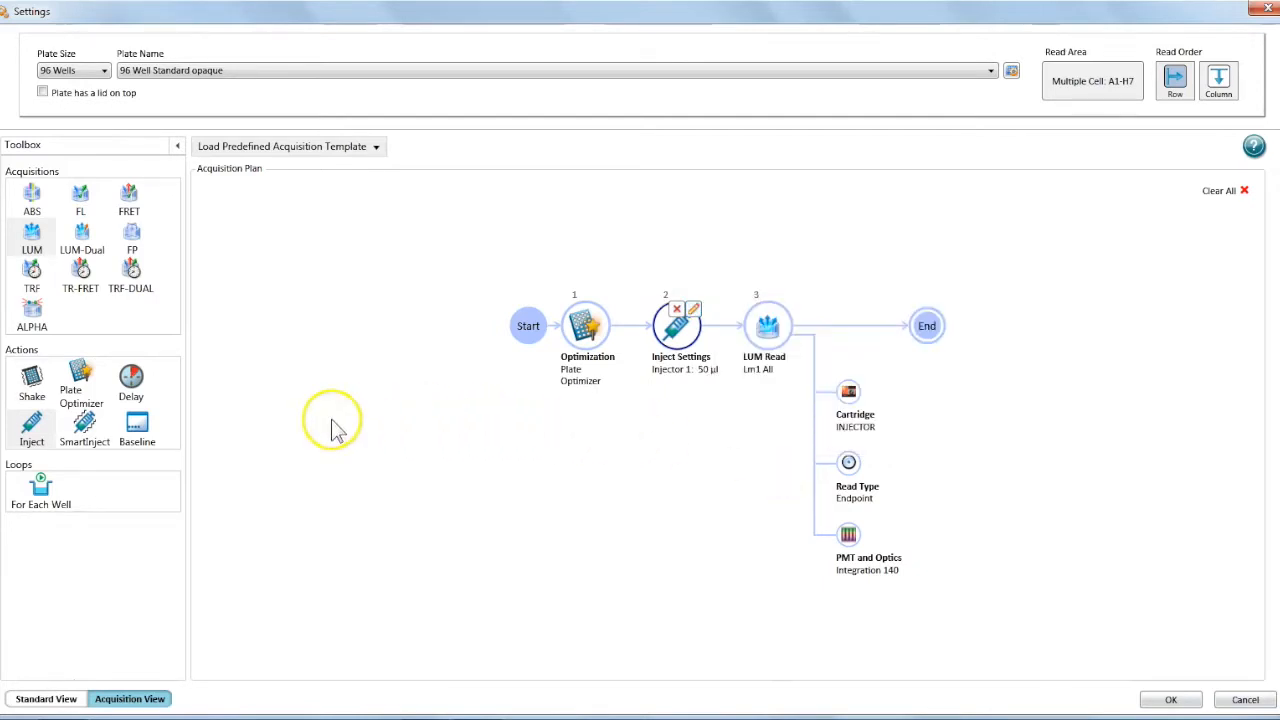
Step: Insert a Shake action between the injection and the LUM read, and set its shake intensity to Low
{"action": "left_click", "coordinate": [33, 392]}
{"action": "mouse_move", "coordinate": [33, 392]}
{"action": "left_mouse_down"}
{"action": "mouse_move", "coordinate": [718, 325]}
{"action": "mouse_move", "coordinate": [729, 339]}
{"action": "left_mouse_up"}
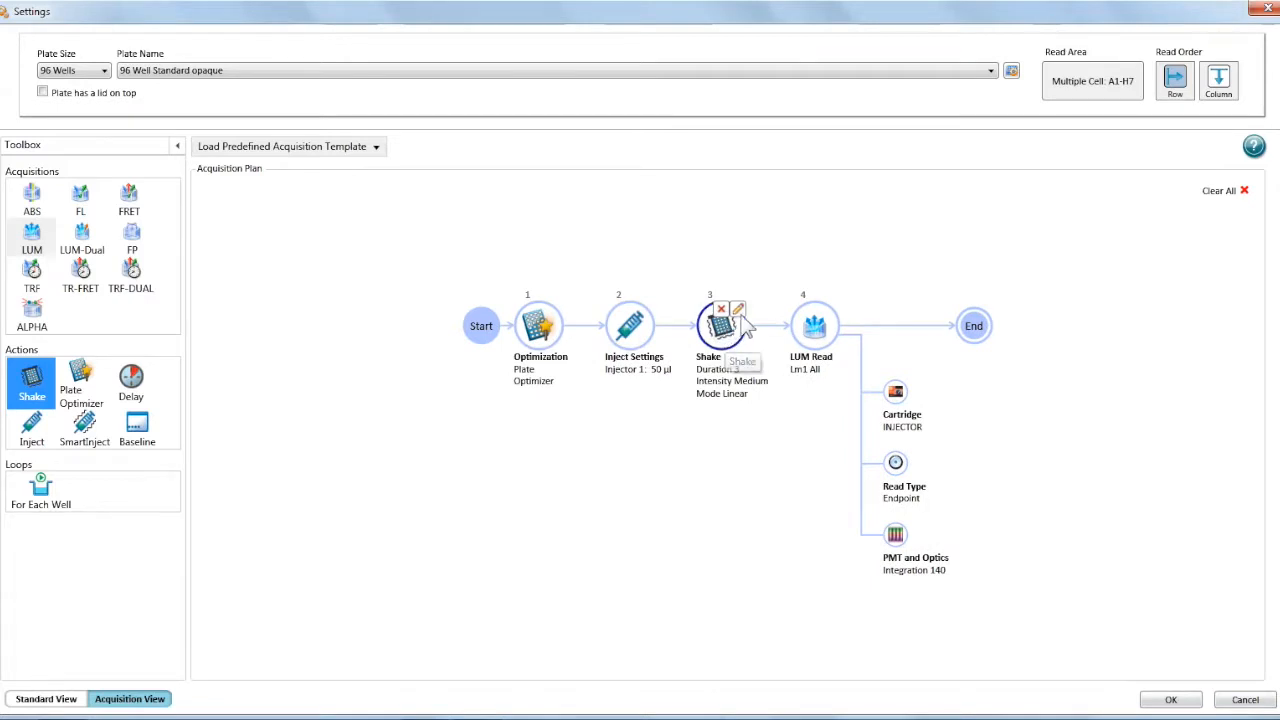
{"action": "left_click", "coordinate": [139, 376]}
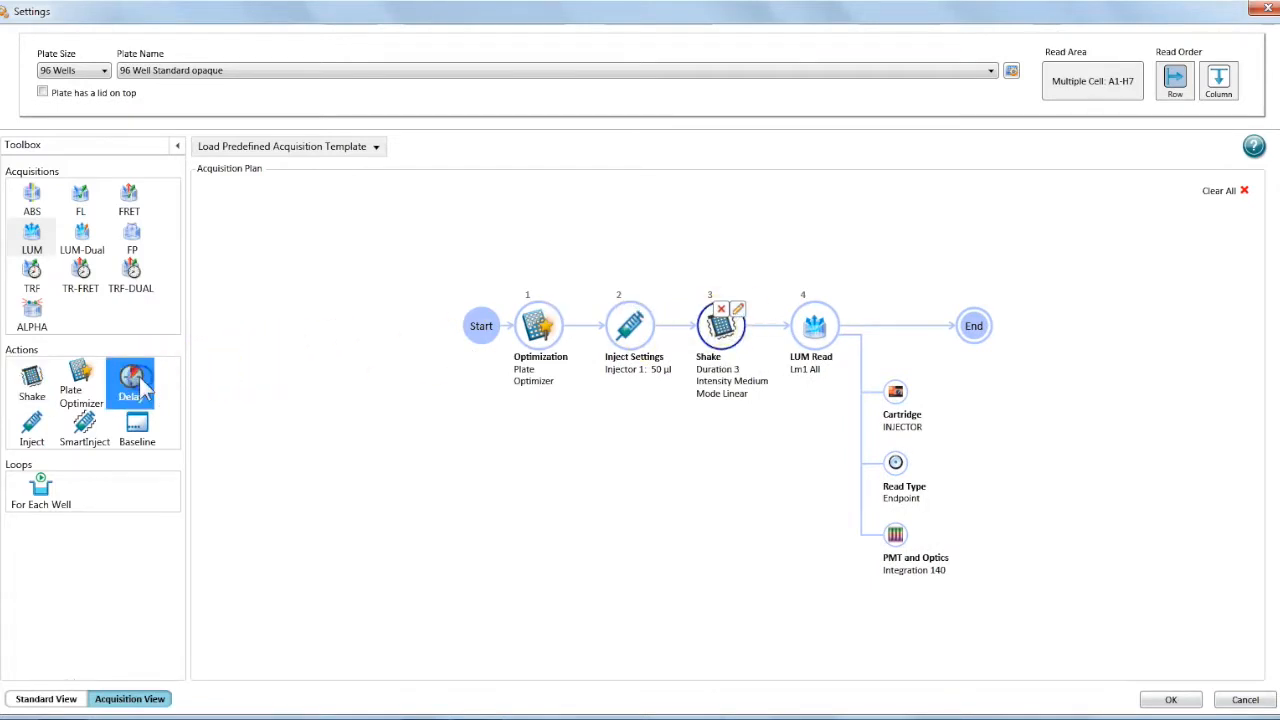
{"action": "left_click_drag", "start_coordinate": [143, 376], "coordinate": [745, 318]}
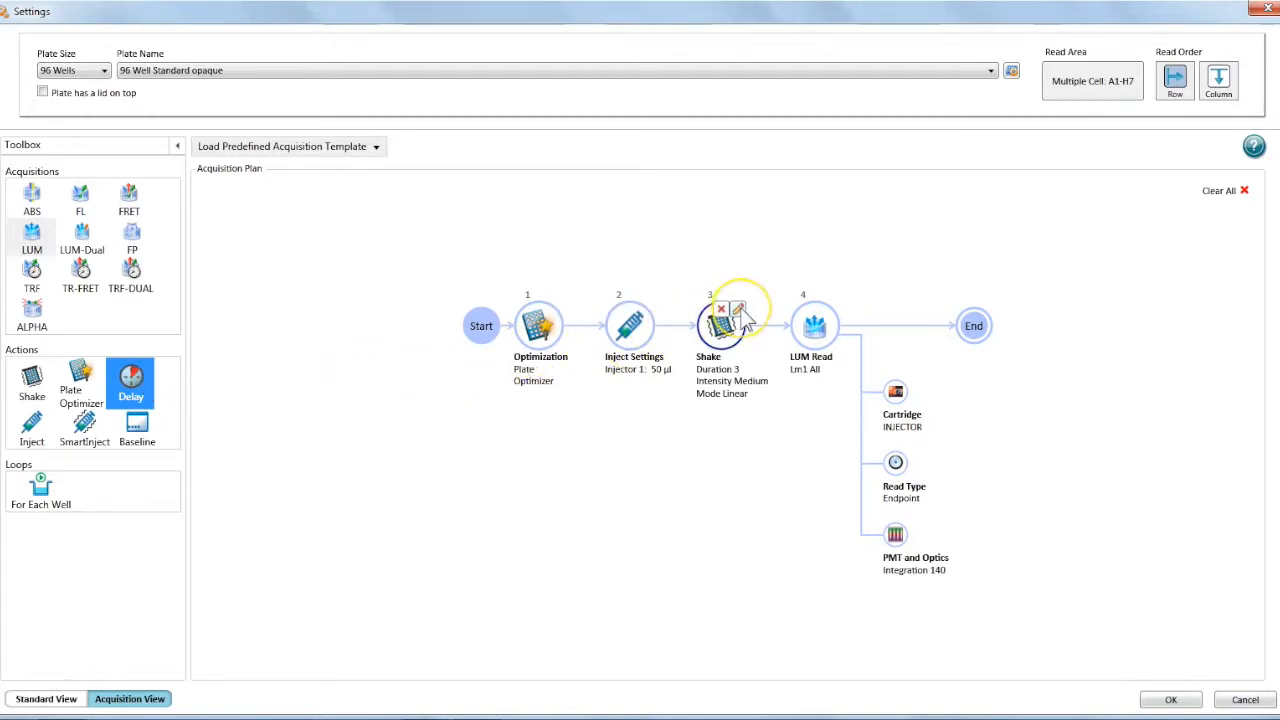
{"action": "left_click", "coordinate": [741, 311]}
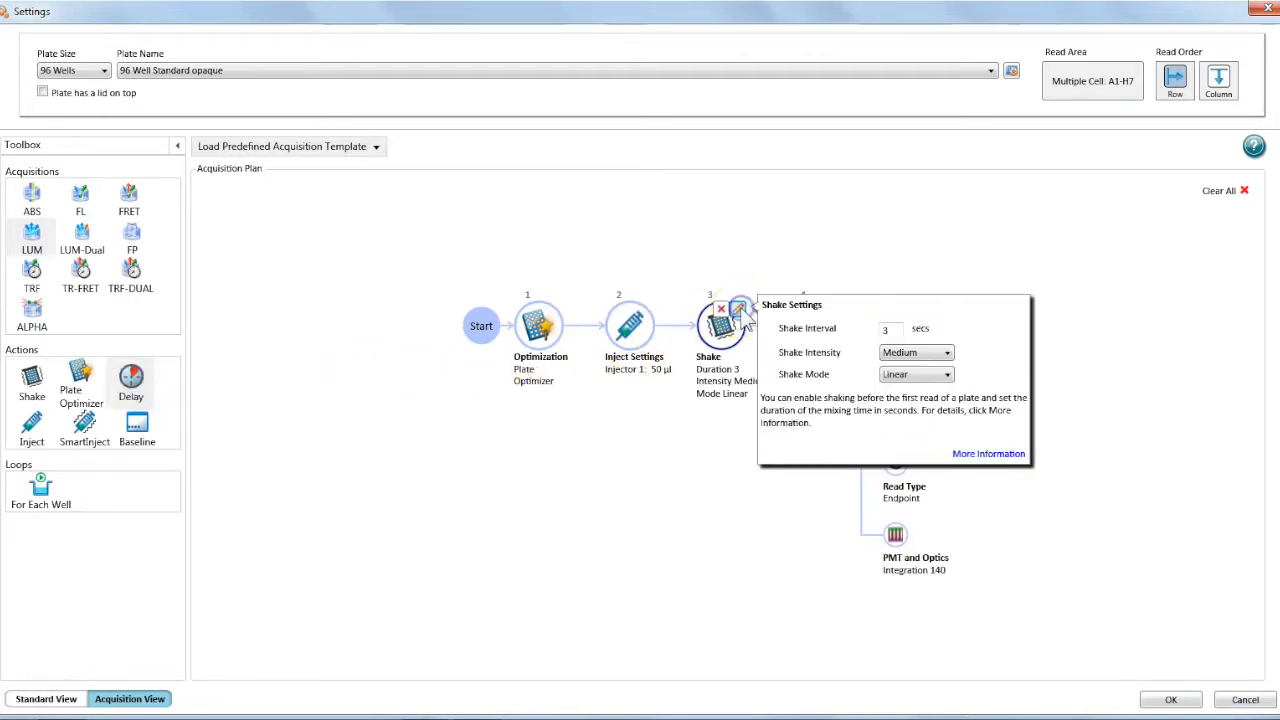
{"action": "left_click", "coordinate": [905, 353]}
{"action": "left_click", "coordinate": [893, 368]}
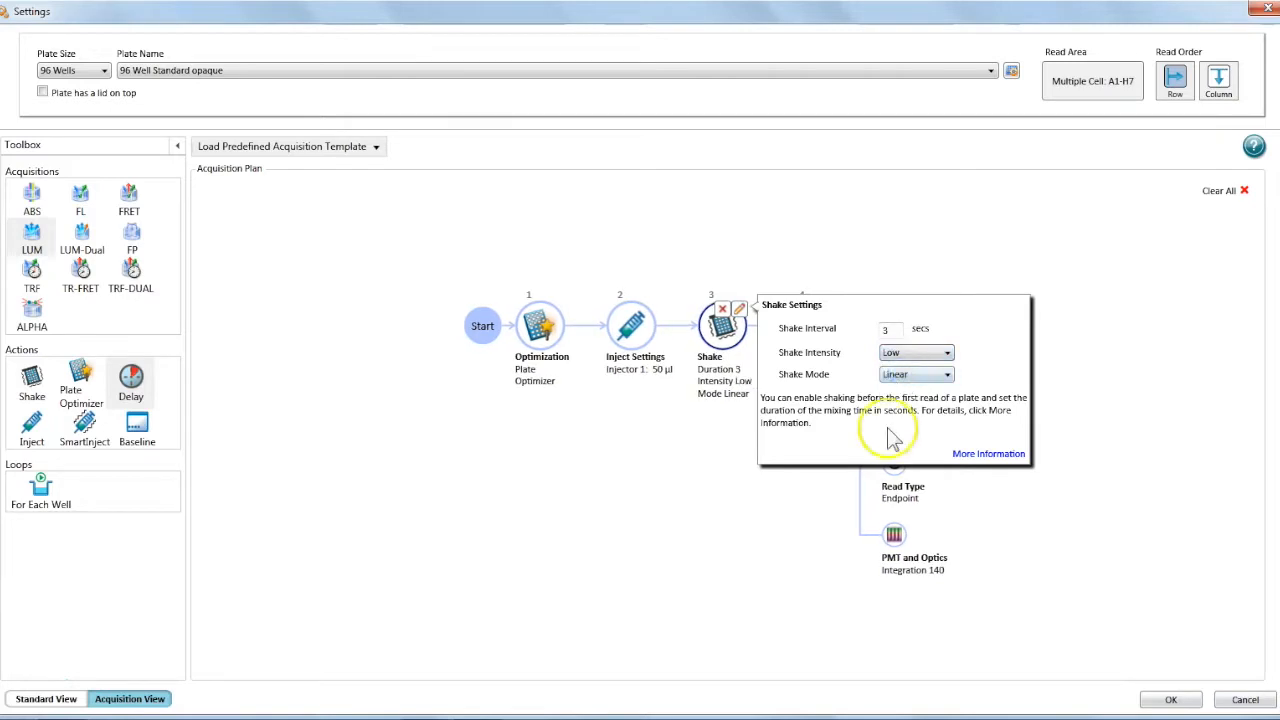
{"action": "left_click", "coordinate": [813, 485]}
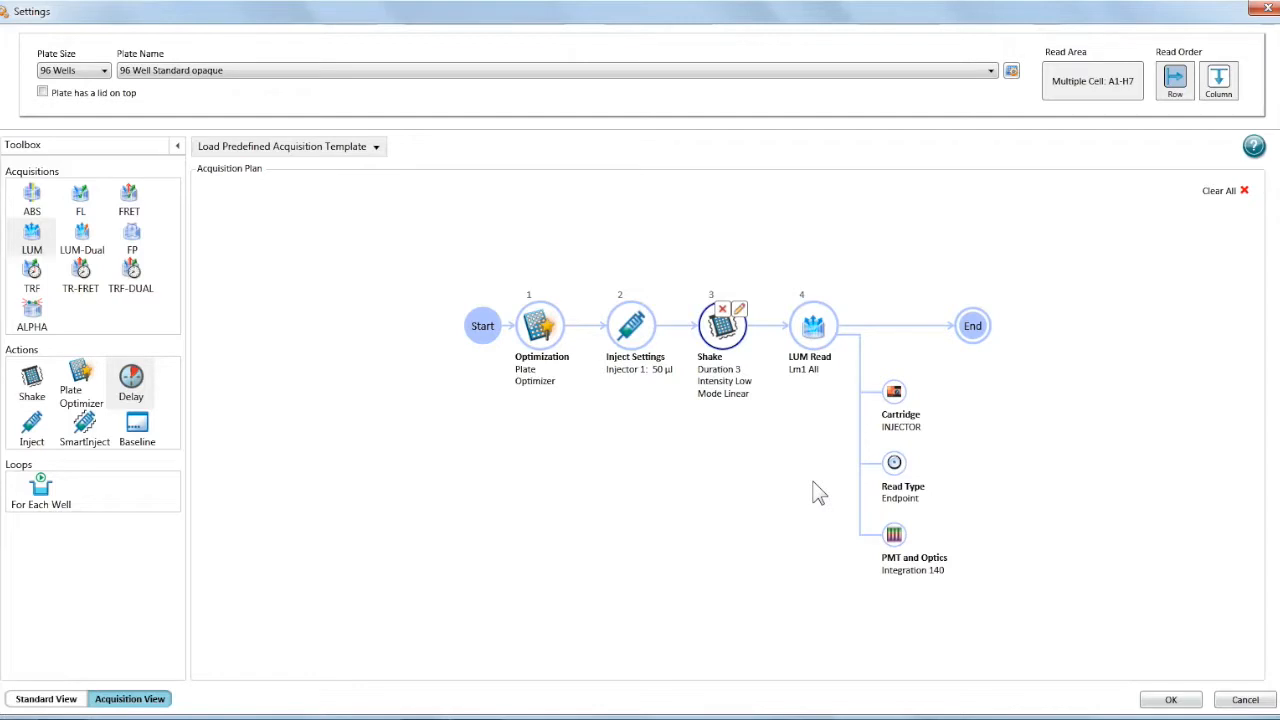
Step: Set the integration time in the LUM read's PMT and Optics settings to 400 ms
{"action": "left_click", "coordinate": [893, 534]}
{"action": "left_click", "coordinate": [893, 534]}
{"action": "left_click", "coordinate": [1055, 551]}
{"action": "left_click_drag", "start_coordinate": [1055, 551], "coordinate": [1022, 558]}
{"action": "type", "text": "400"}
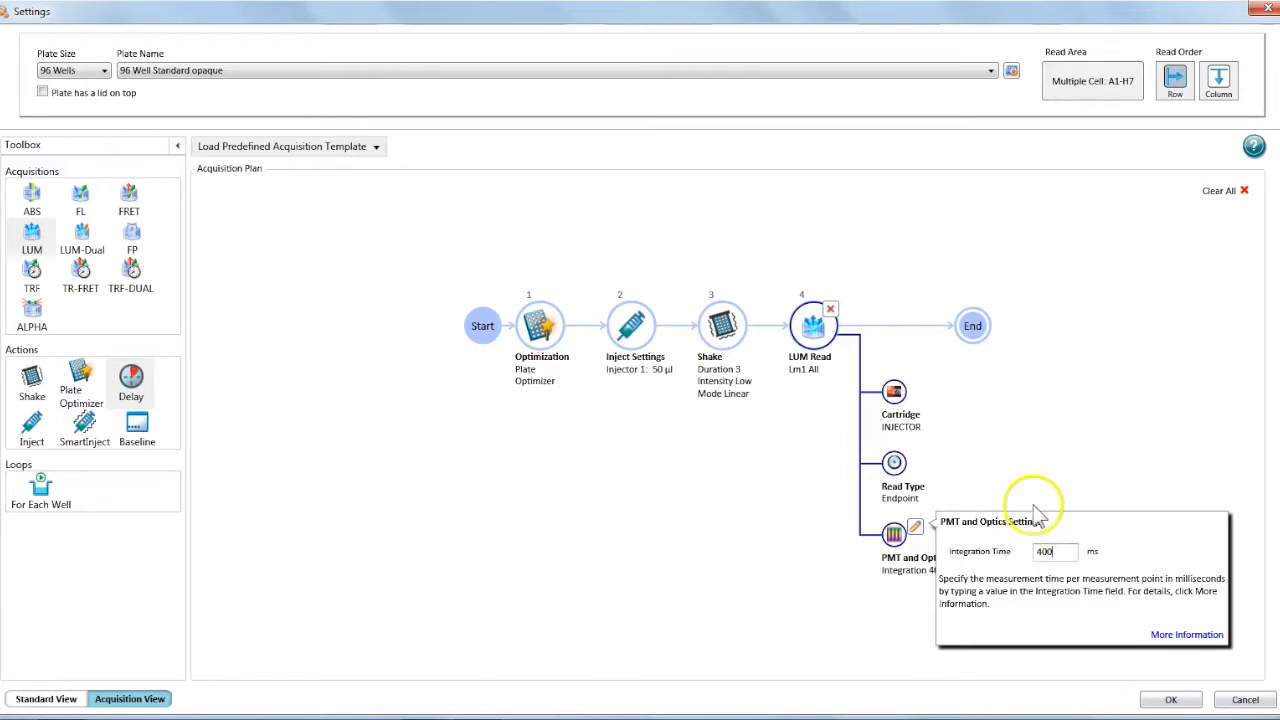
{"action": "left_click", "coordinate": [1037, 505]}
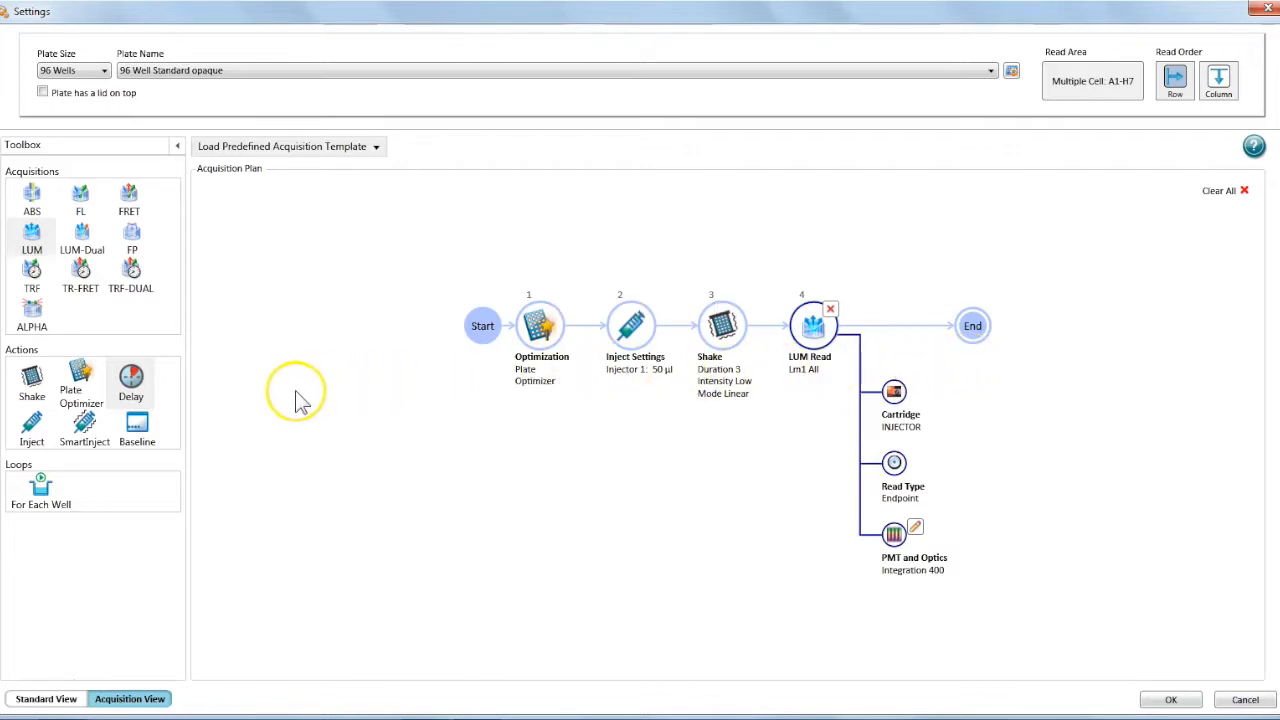
Step: Enclose the injection, shake and LUM read in a For Each Well loop, and add a second Inject action after the read
{"action": "left_click", "coordinate": [42, 500]}
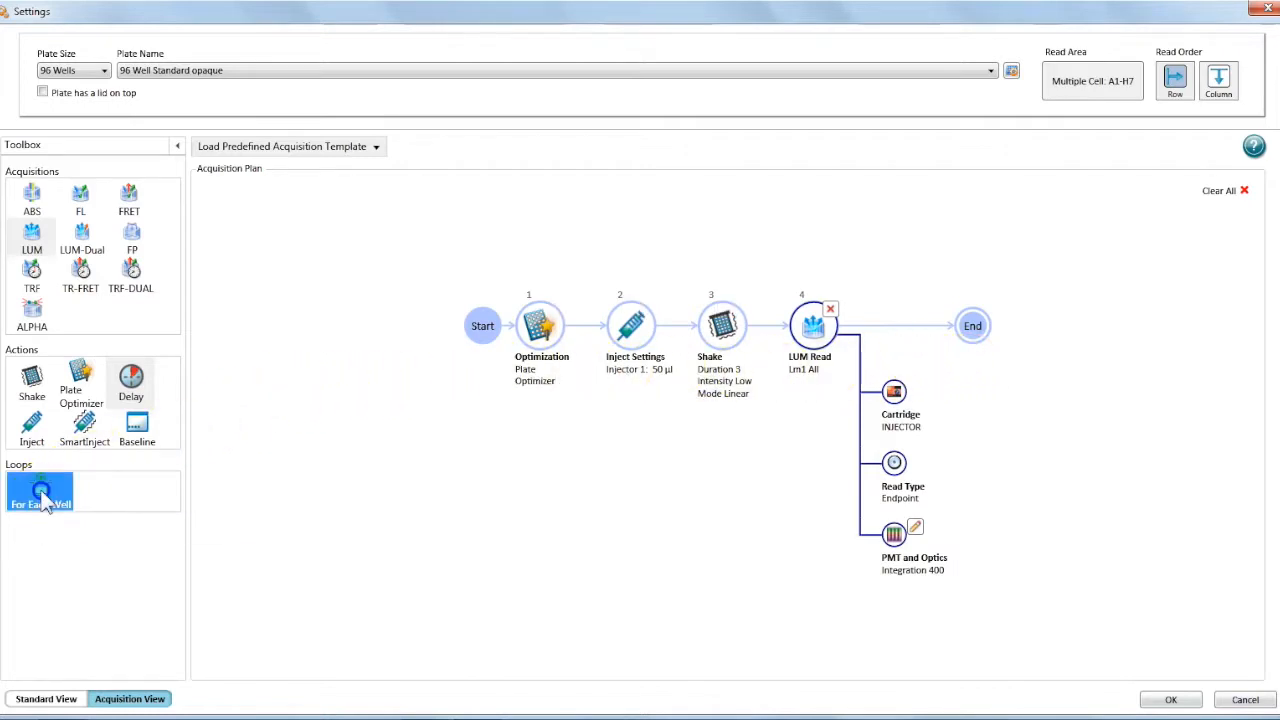
{"action": "left_click_drag", "start_coordinate": [45, 503], "coordinate": [583, 333]}
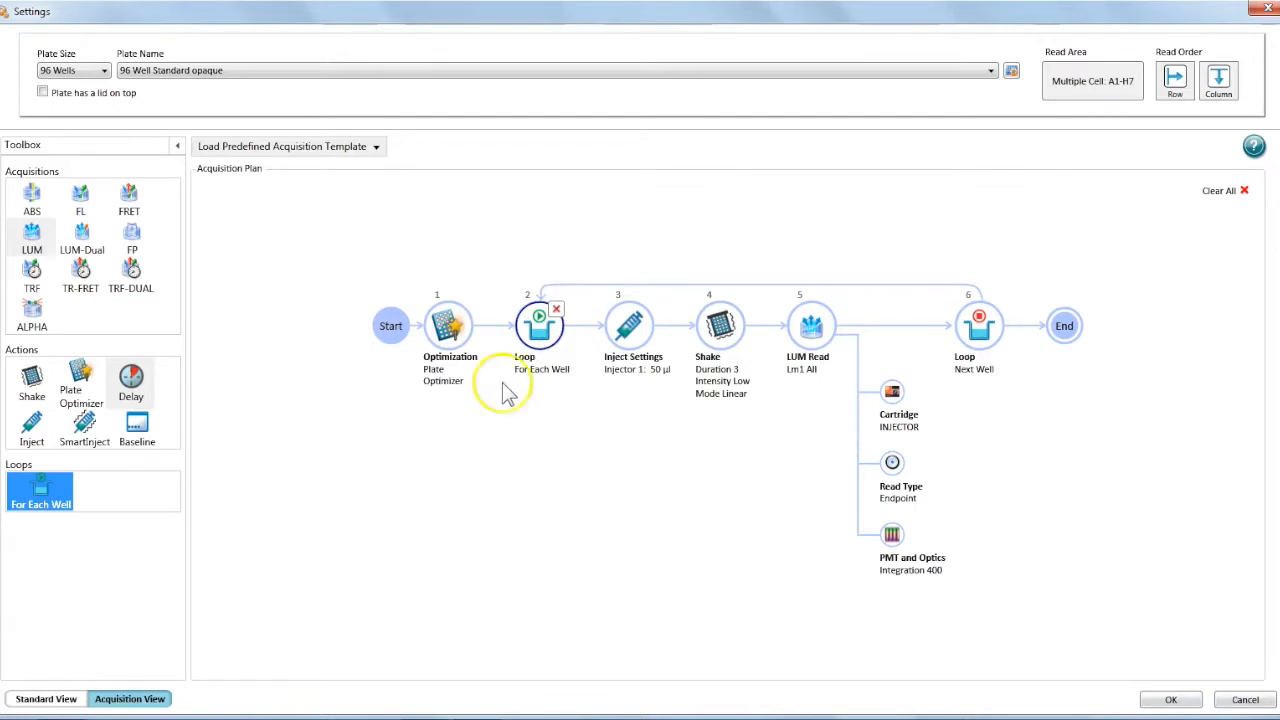
{"action": "left_click", "coordinate": [28, 428]}
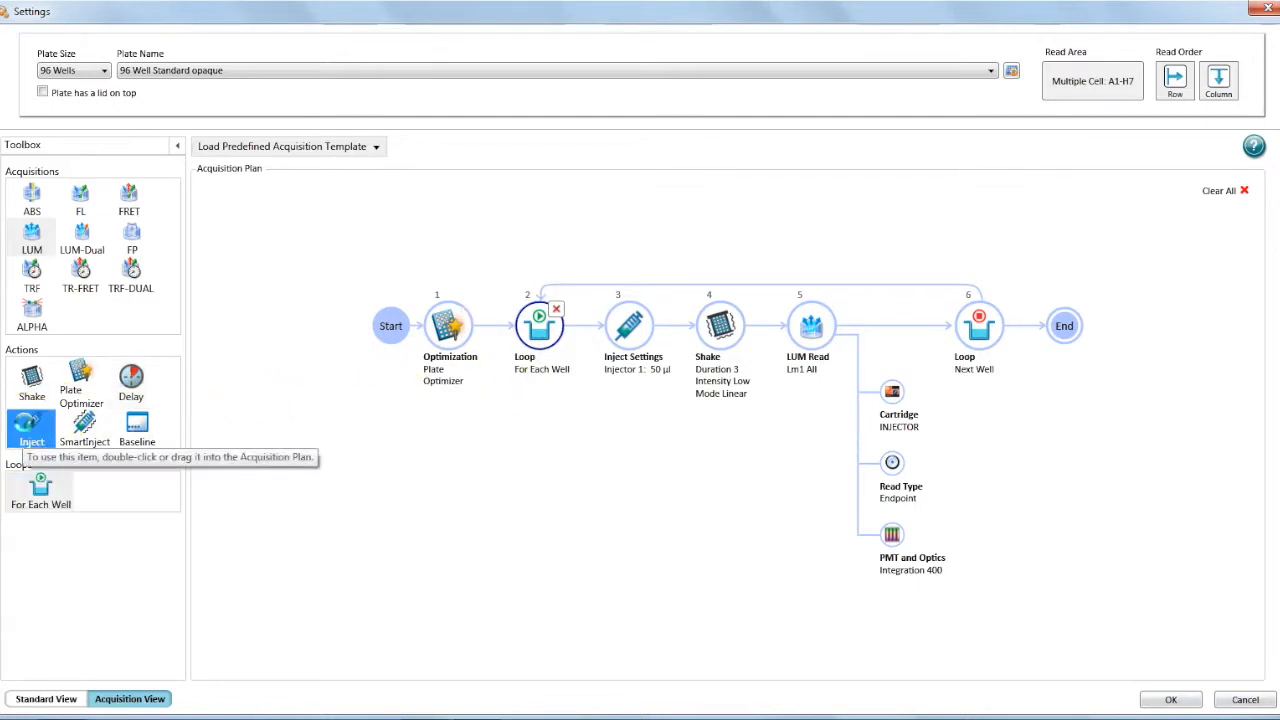
{"action": "double_click", "coordinate": [28, 428]}
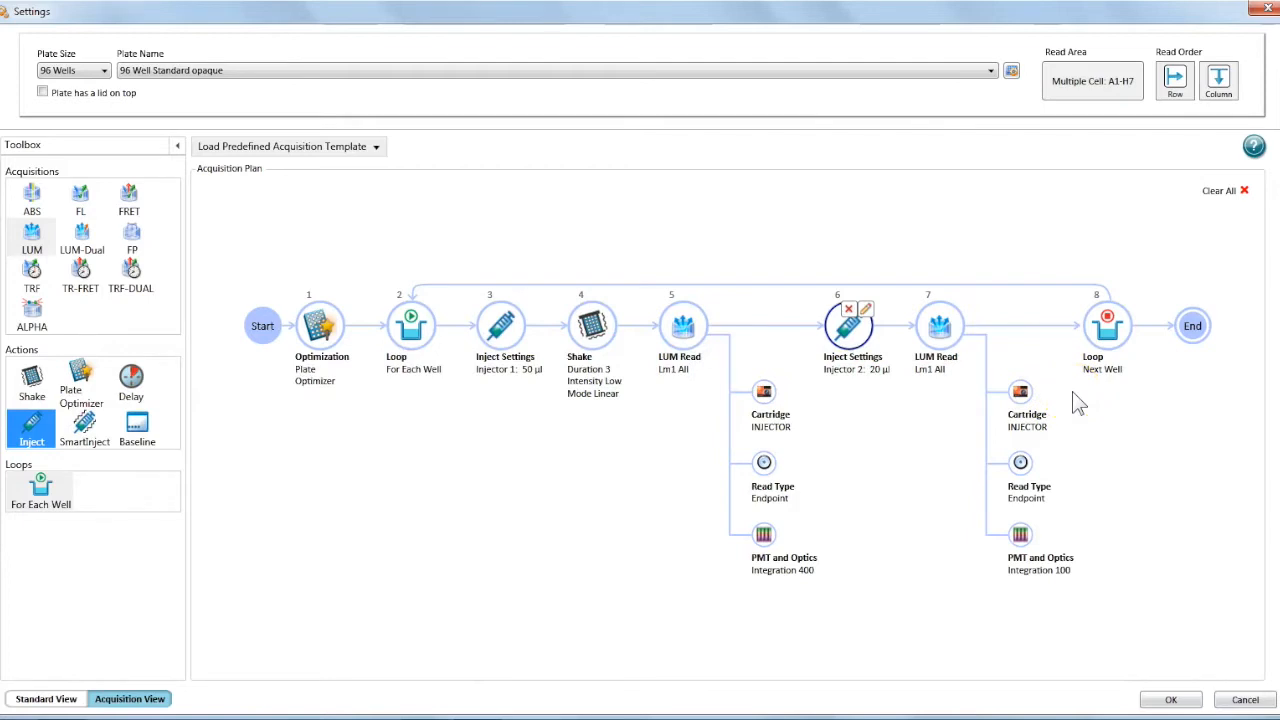
Step: Delete both Inject actions, the Shake action and the second LUM read, keeping only the first LUM read in the loop
{"action": "left_click", "coordinate": [846, 313]}
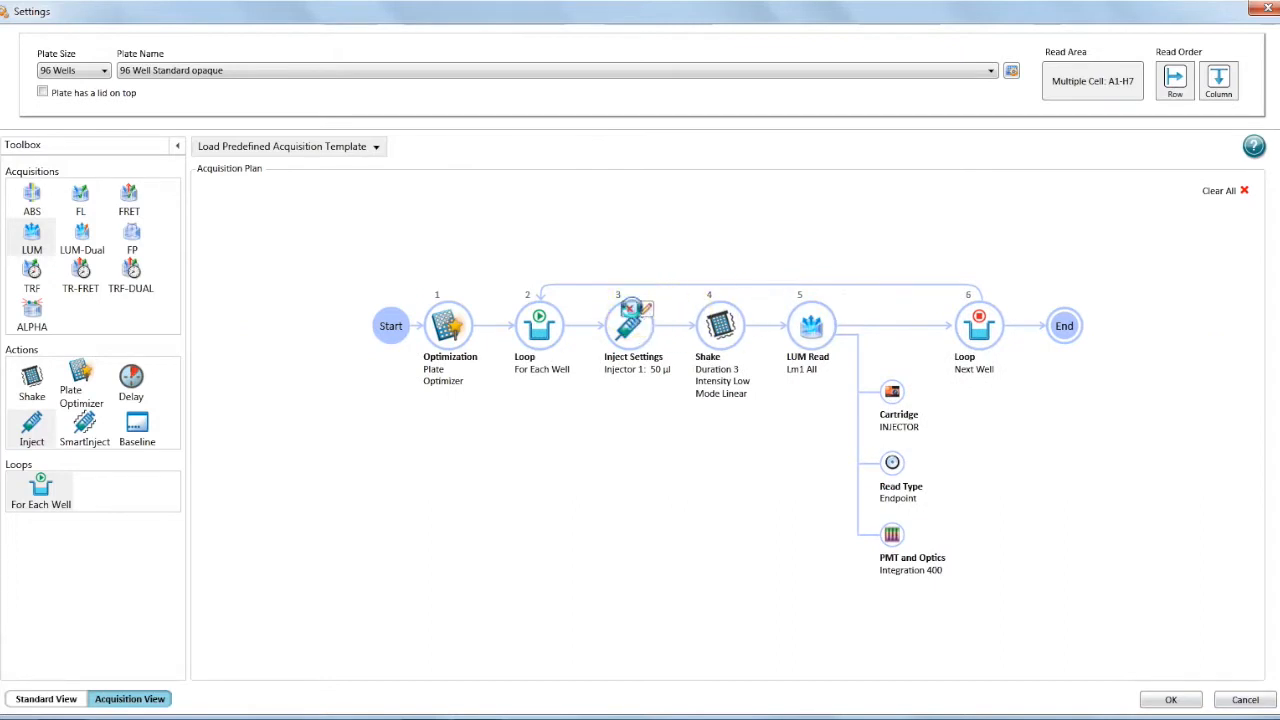
{"action": "left_click", "coordinate": [629, 306]}
{"action": "left_click", "coordinate": [670, 307]}
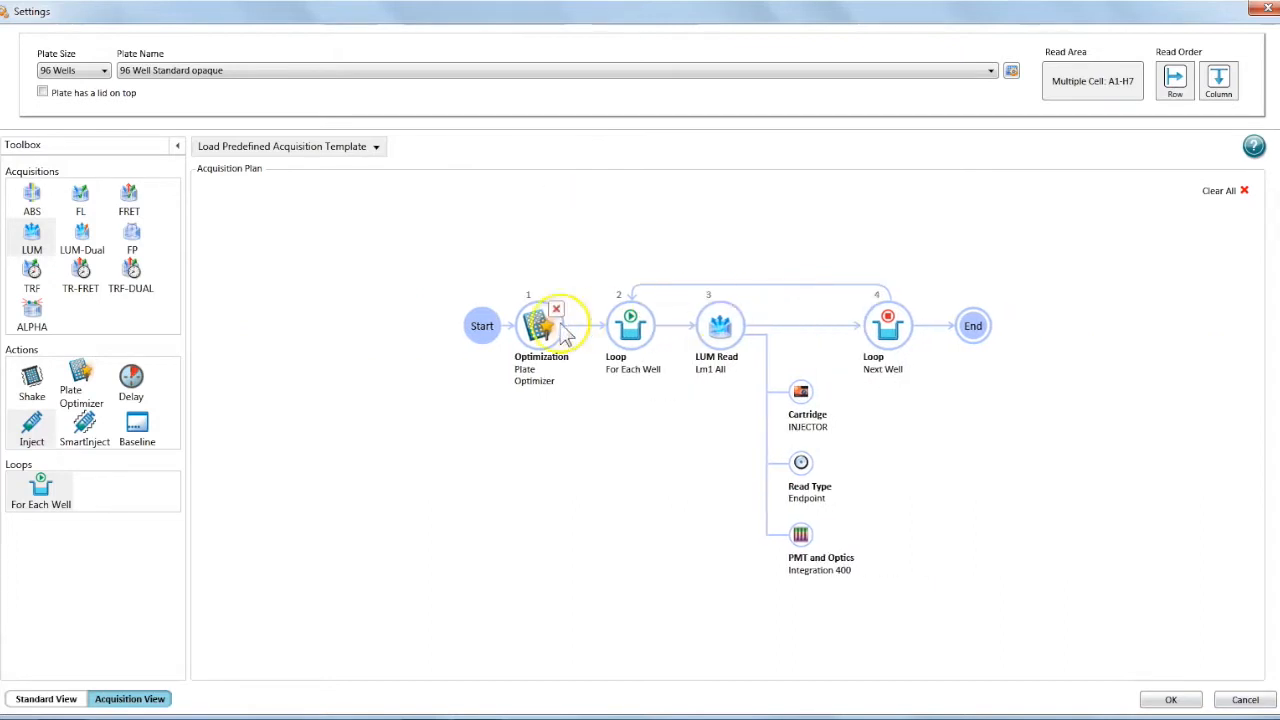
Step: Insert a SmartInject action before the LUM read inside the loop and review its injector and volume settings
{"action": "left_click_drag", "start_coordinate": [84, 425], "coordinate": [676, 338]}
{"action": "left_click", "coordinate": [675, 322]}
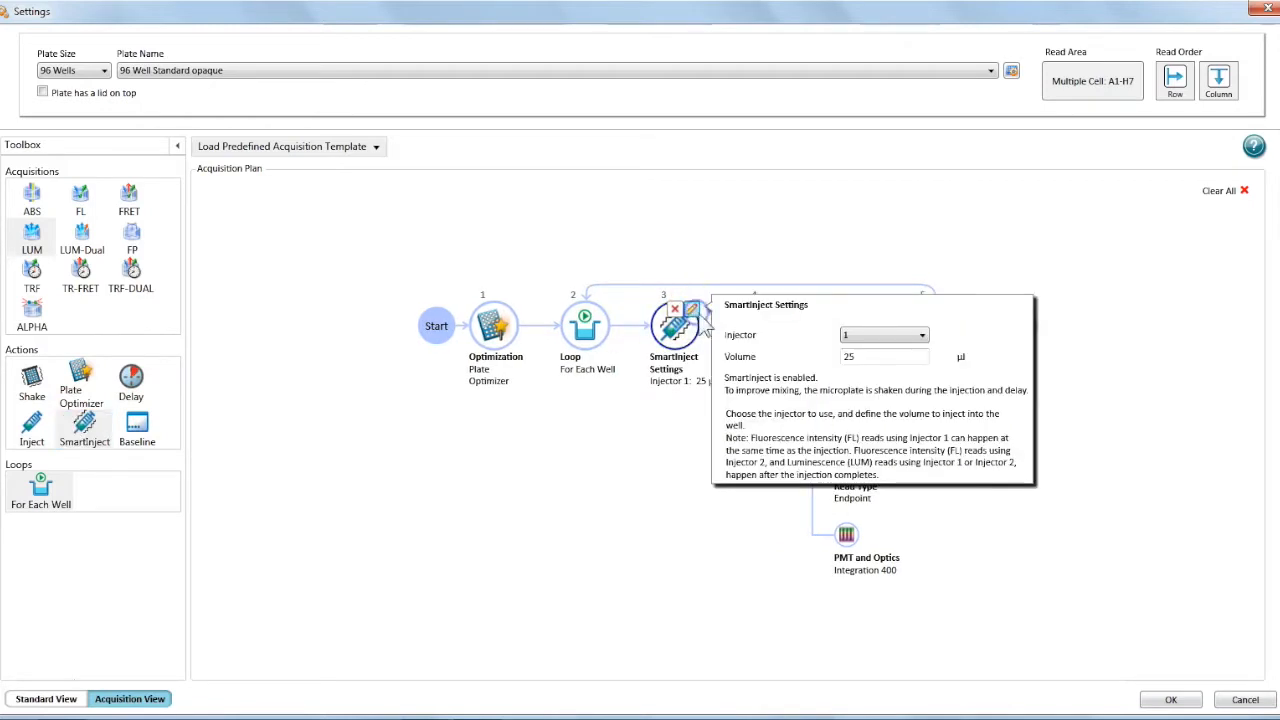
{"action": "left_click", "coordinate": [686, 472]}
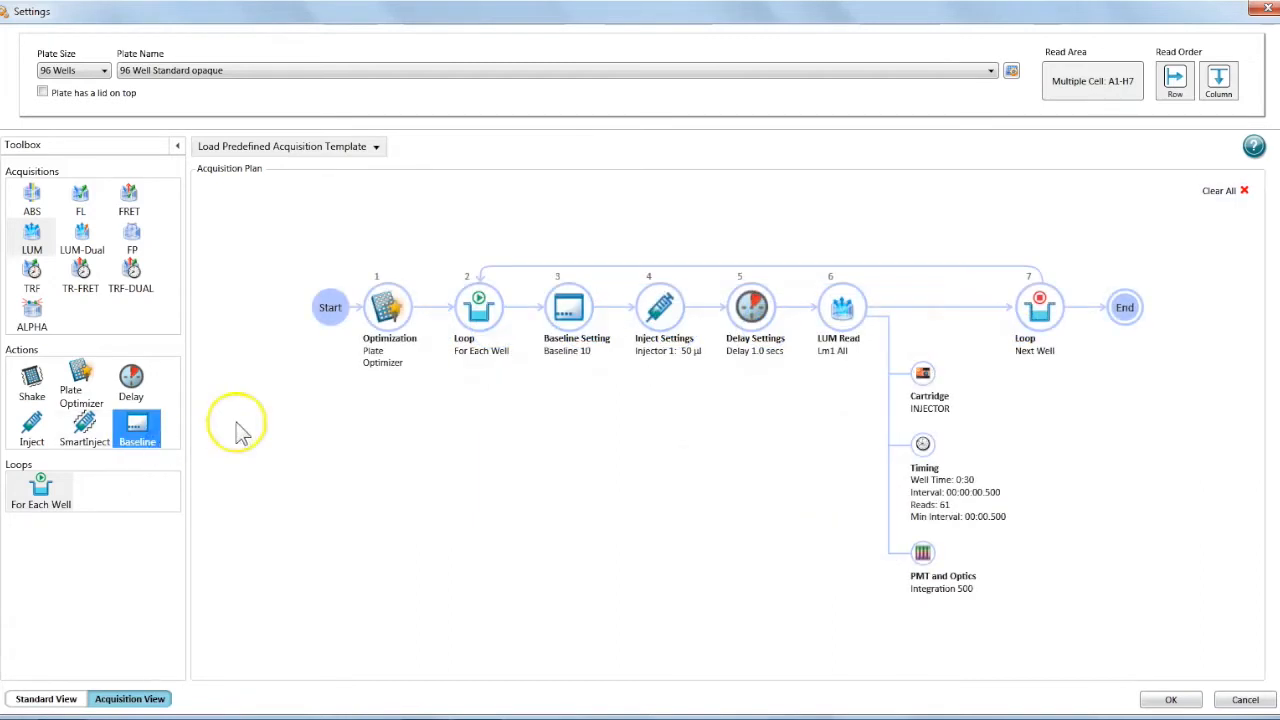
Step: Set the number of reads in the Baseline action to 5
{"action": "left_click", "coordinate": [588, 298]}
{"action": "left_click", "coordinate": [693, 316]}
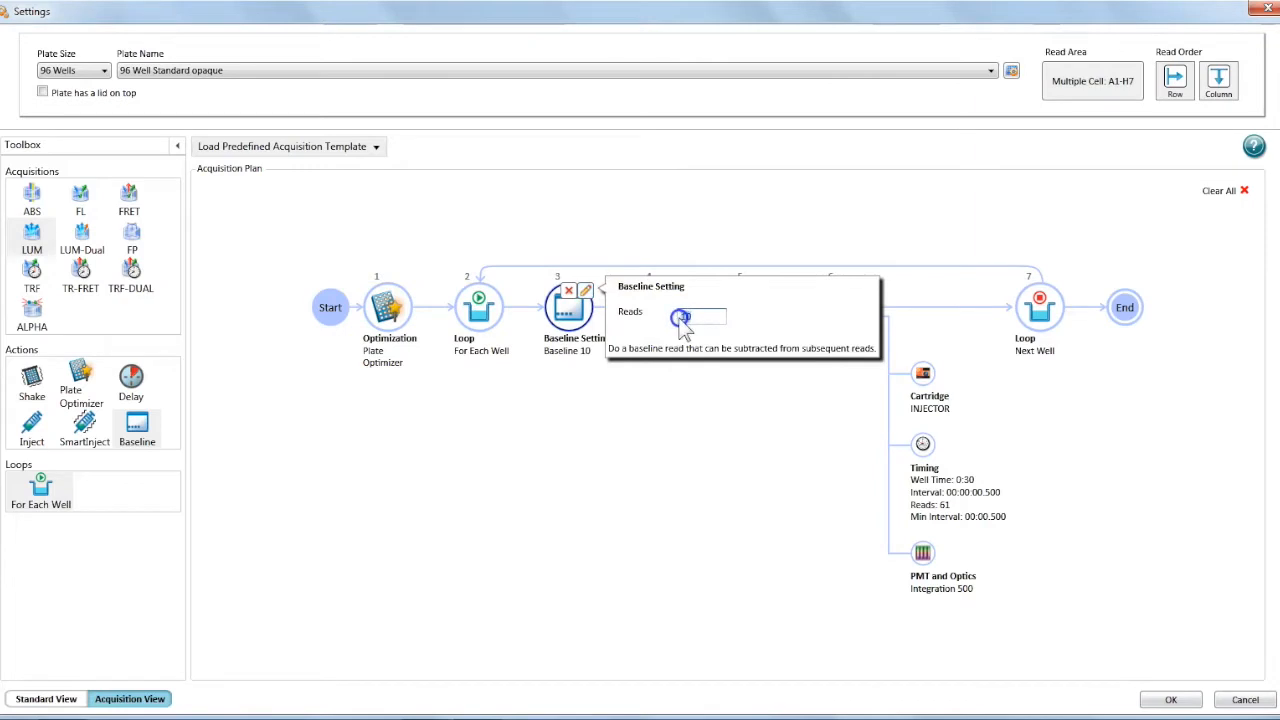
{"action": "left_click", "coordinate": [678, 376]}
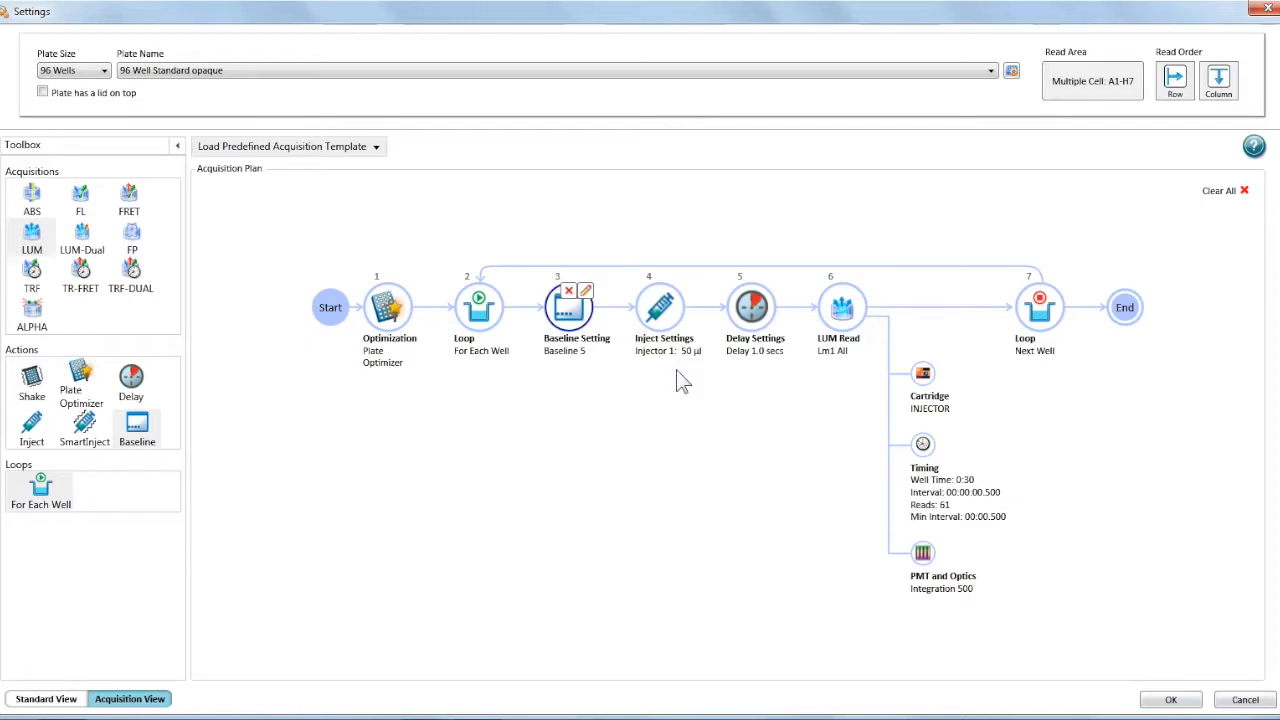
Step: Remove the Baseline and Delay actions and replace the LUM read in the loop with a Kinetic FL read
{"action": "left_click", "coordinate": [568, 291]}
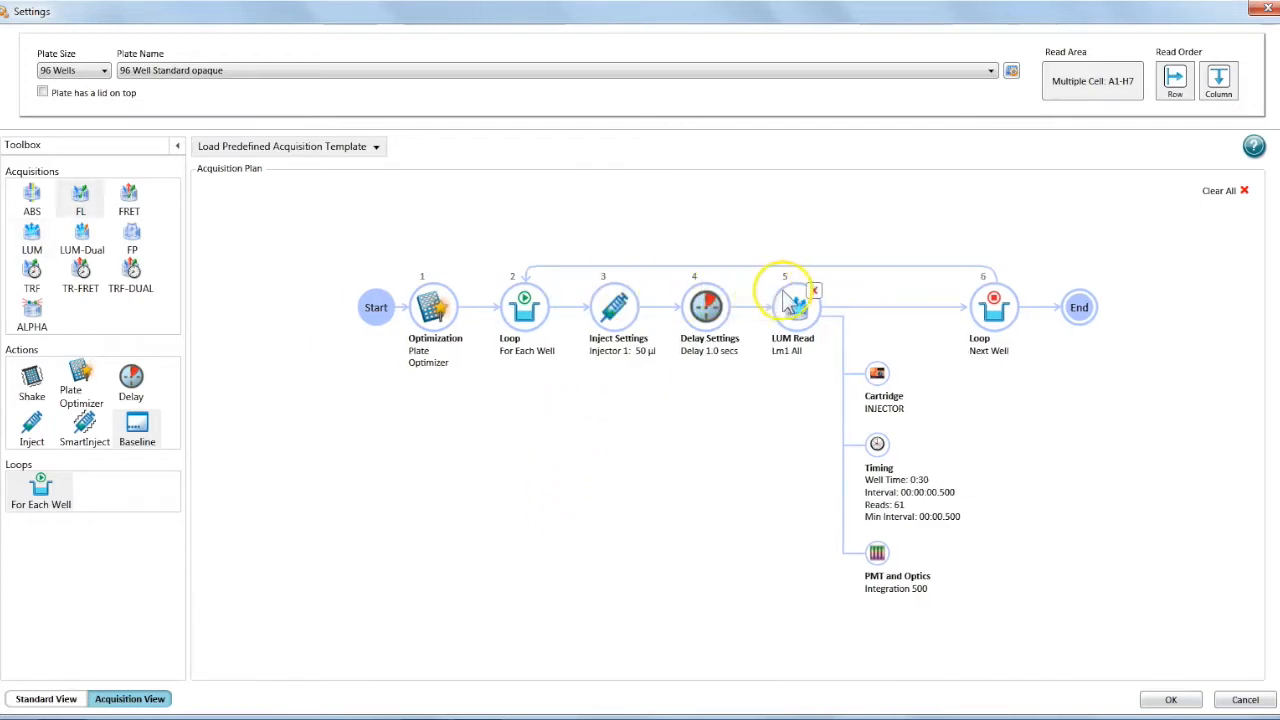
{"action": "left_click", "coordinate": [813, 290]}
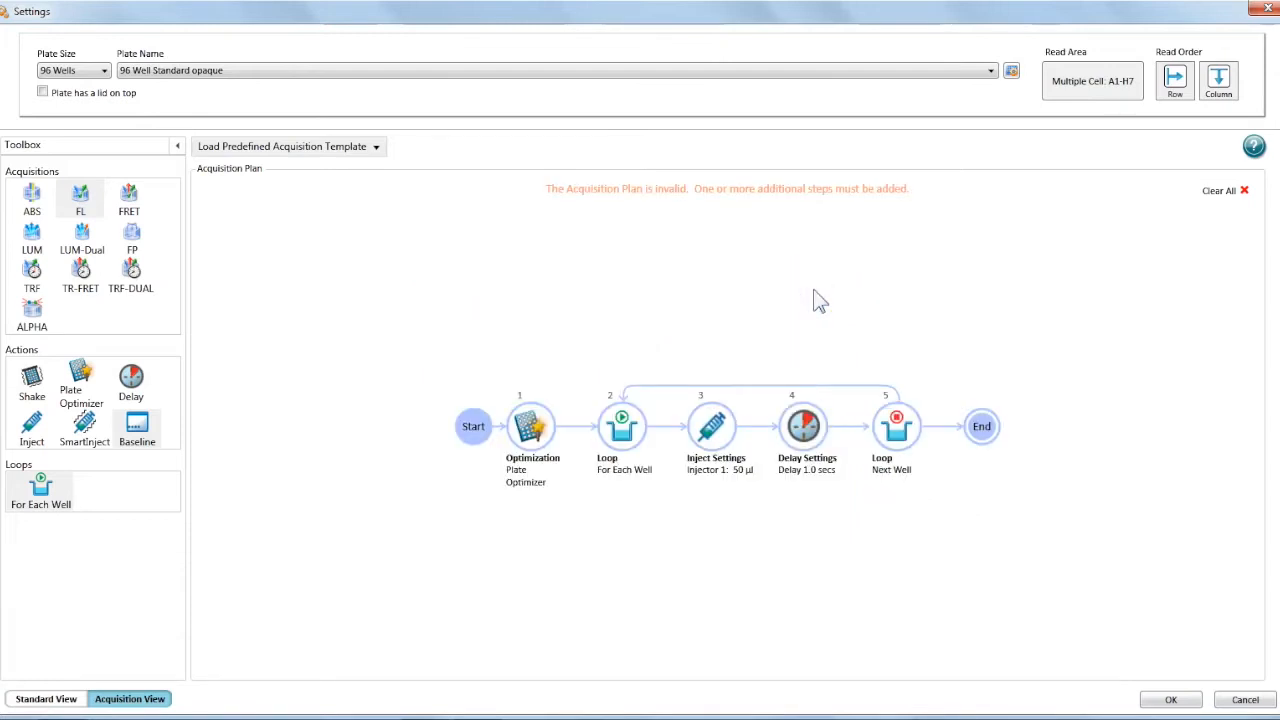
{"action": "left_click", "coordinate": [88, 210]}
{"action": "left_click_drag", "start_coordinate": [88, 210], "coordinate": [849, 431]}
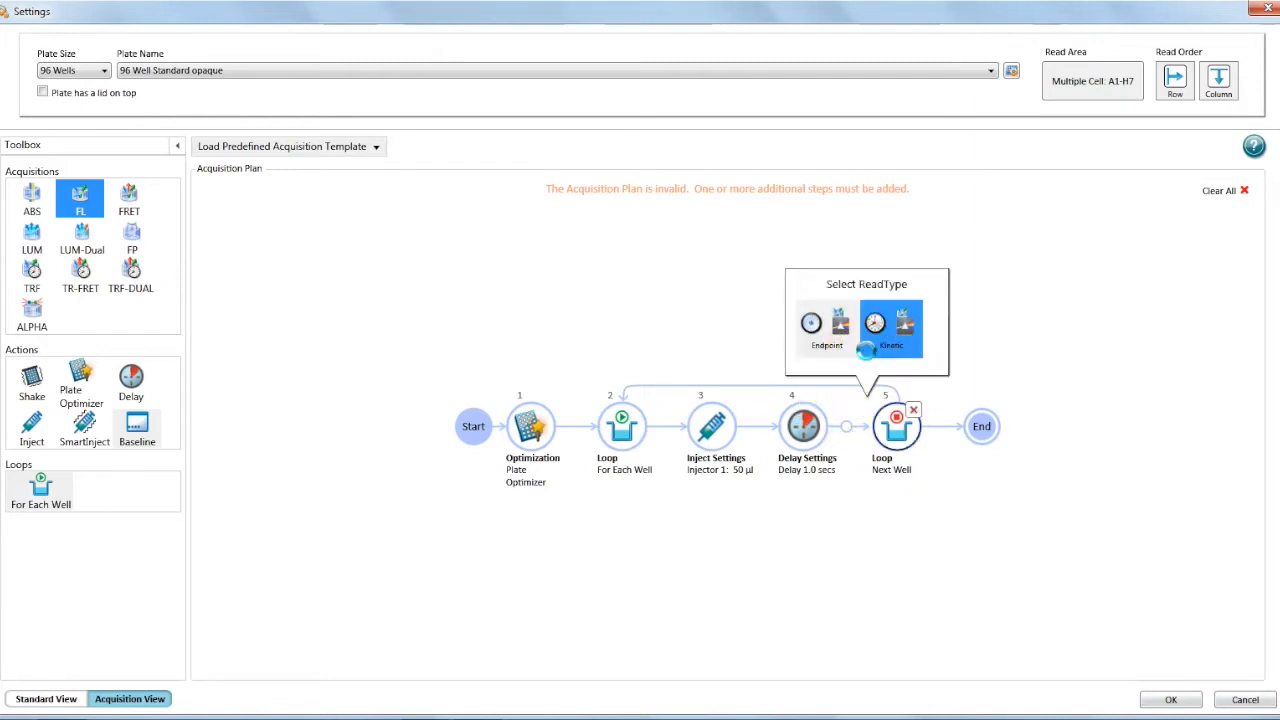
{"action": "left_click", "coordinate": [870, 358]}
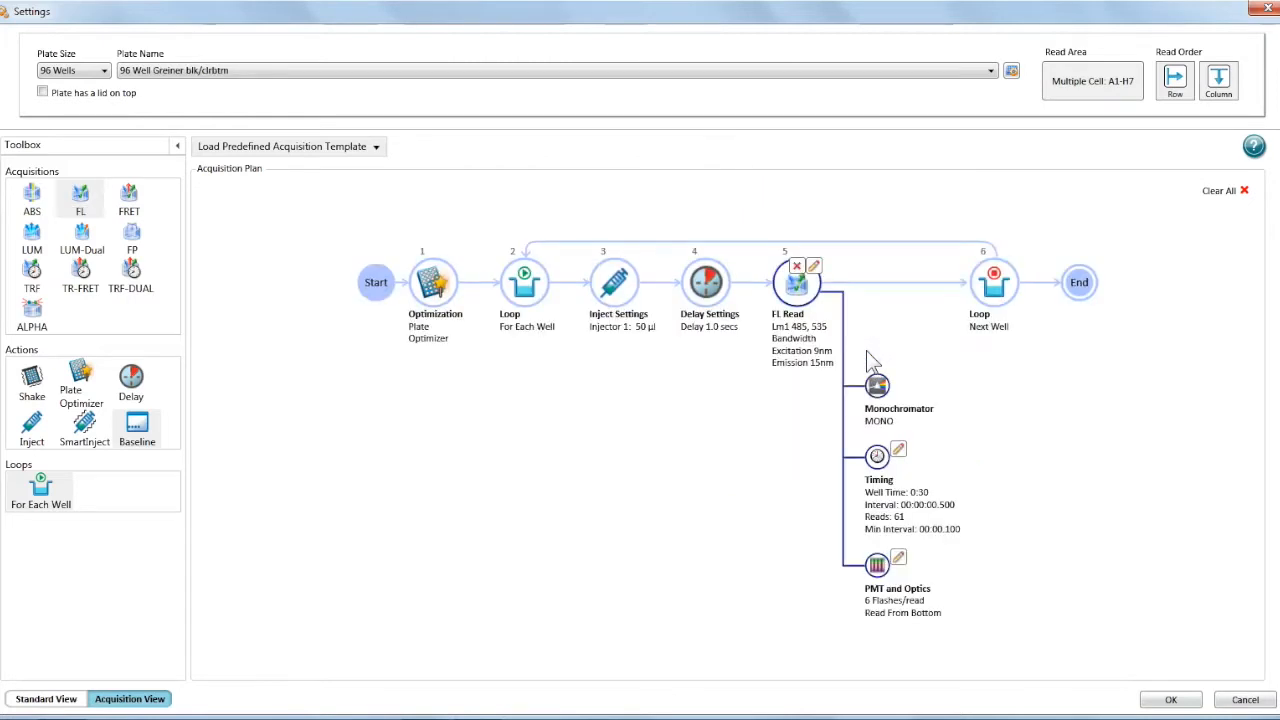
{"action": "mouse_move", "coordinate": [710, 275]}
{"action": "left_click", "coordinate": [705, 267]}
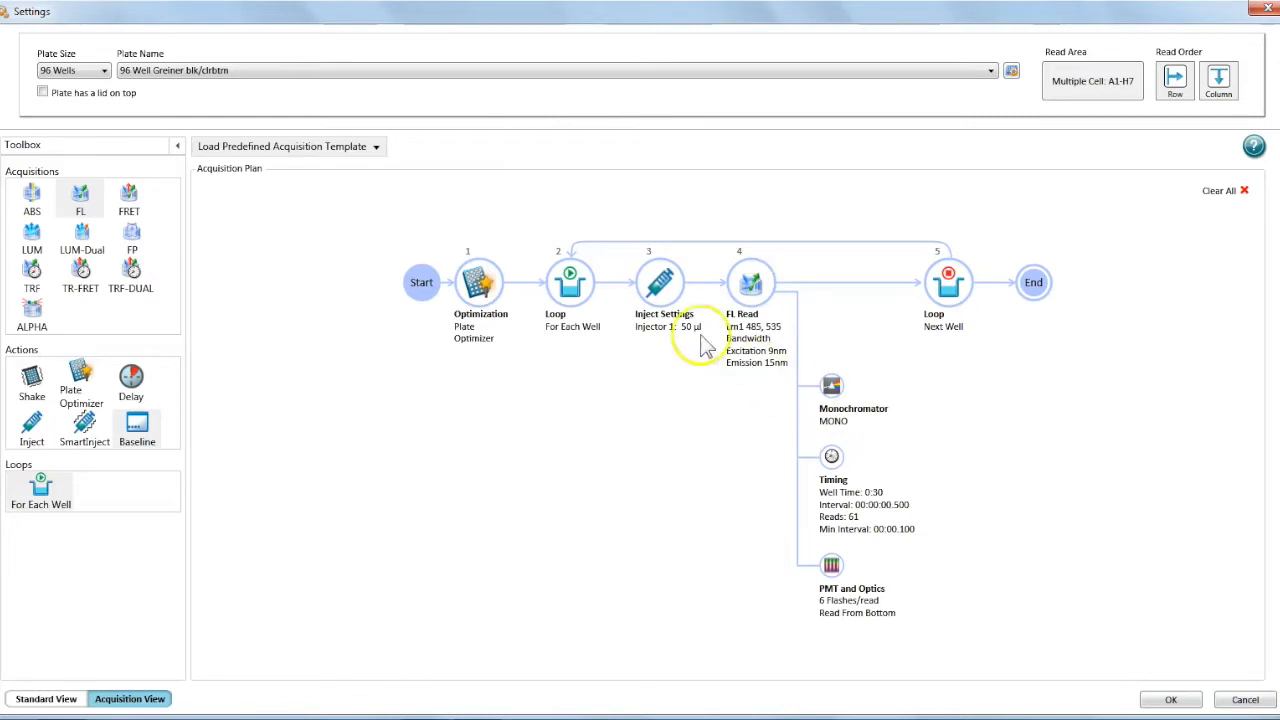
Step: Load the predefined Calcium Plus acquisition template
{"action": "left_click", "coordinate": [375, 150]}
{"action": "left_click", "coordinate": [365, 191]}
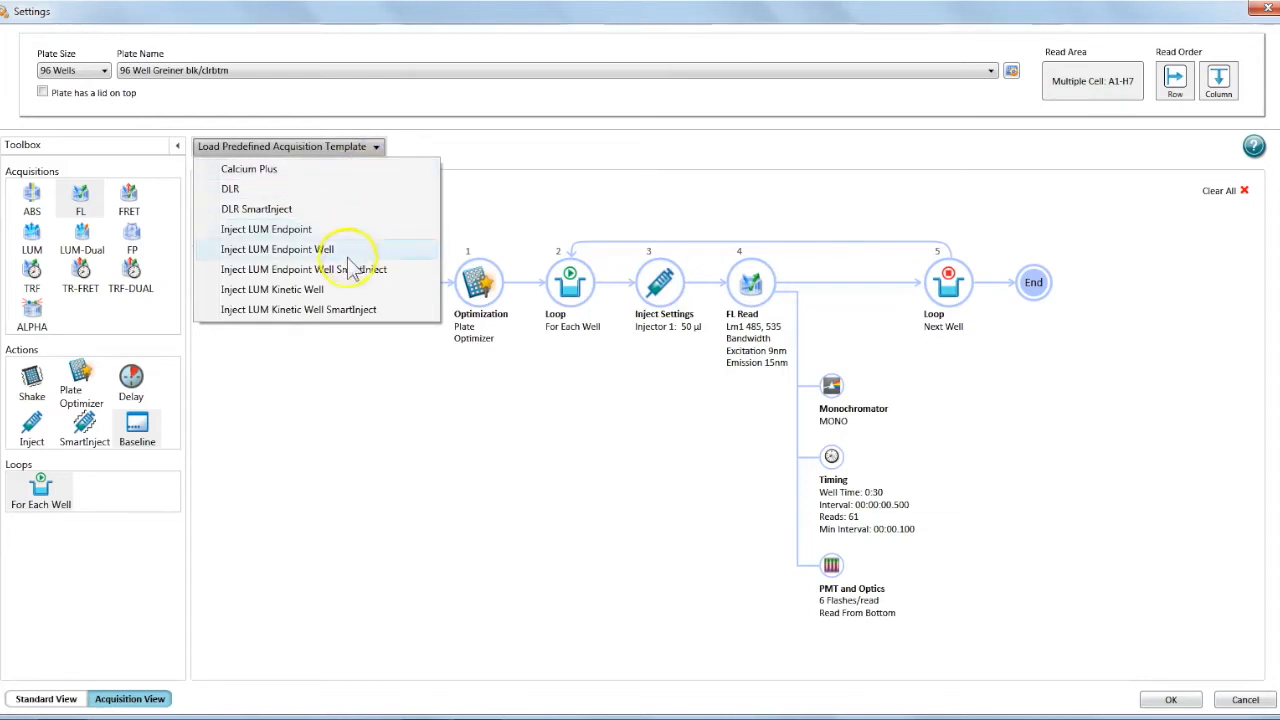
{"action": "left_click", "coordinate": [345, 175]}
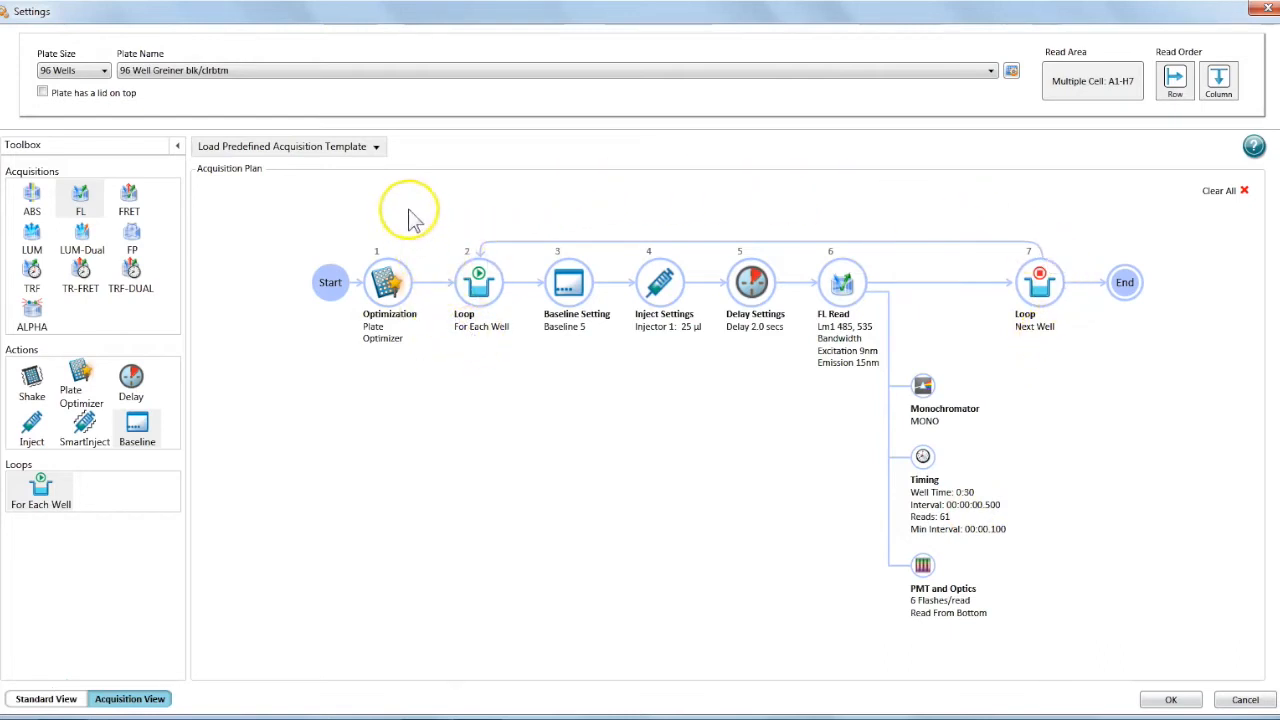
Step: Load the predefined DLR SmartInject template and set the Injector 2 volume of its second SmartInject action to 40 µl
{"action": "left_click", "coordinate": [378, 148]}
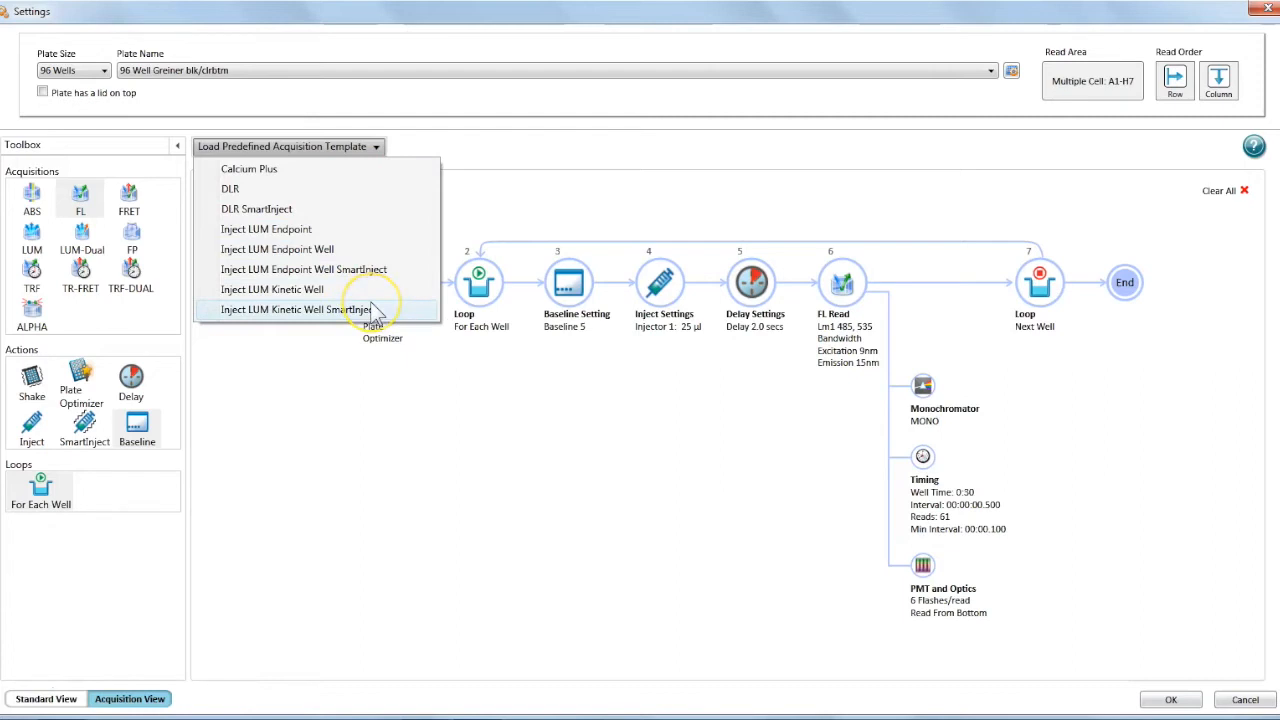
{"action": "left_click", "coordinate": [300, 210]}
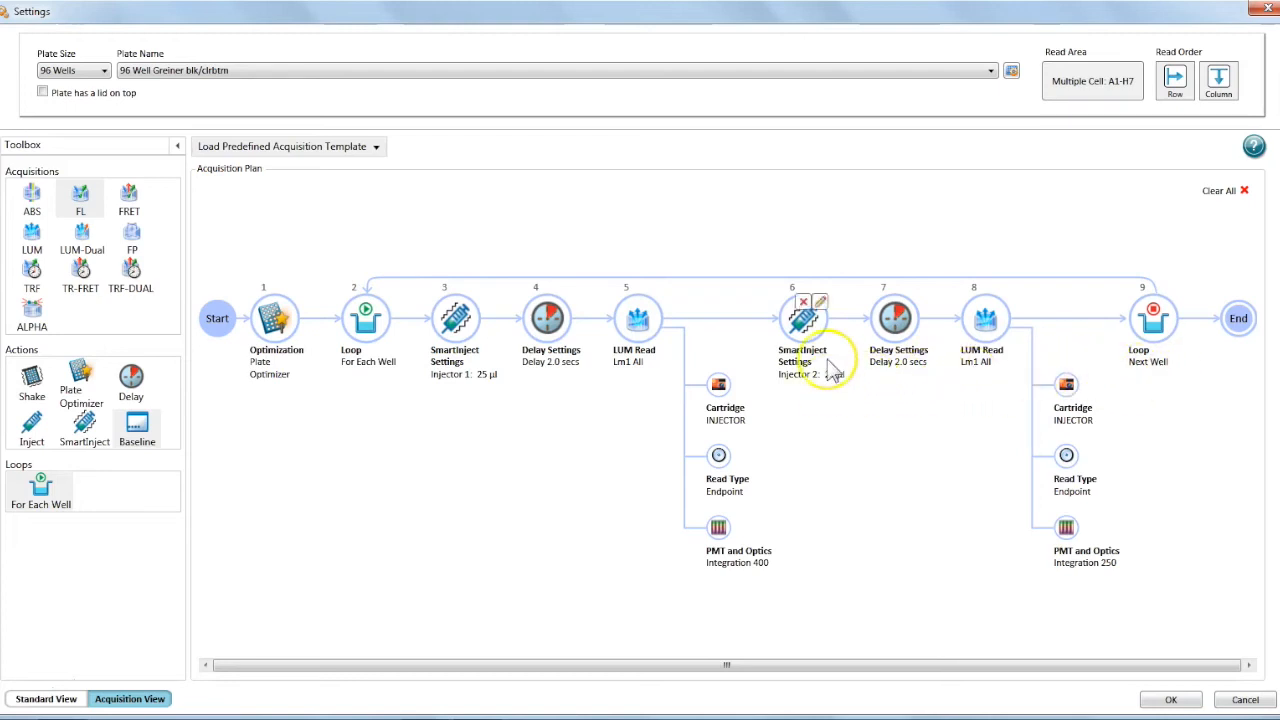
{"action": "left_click", "coordinate": [820, 302]}
{"action": "left_click", "coordinate": [966, 349]}
{"action": "type", "text": "40"}
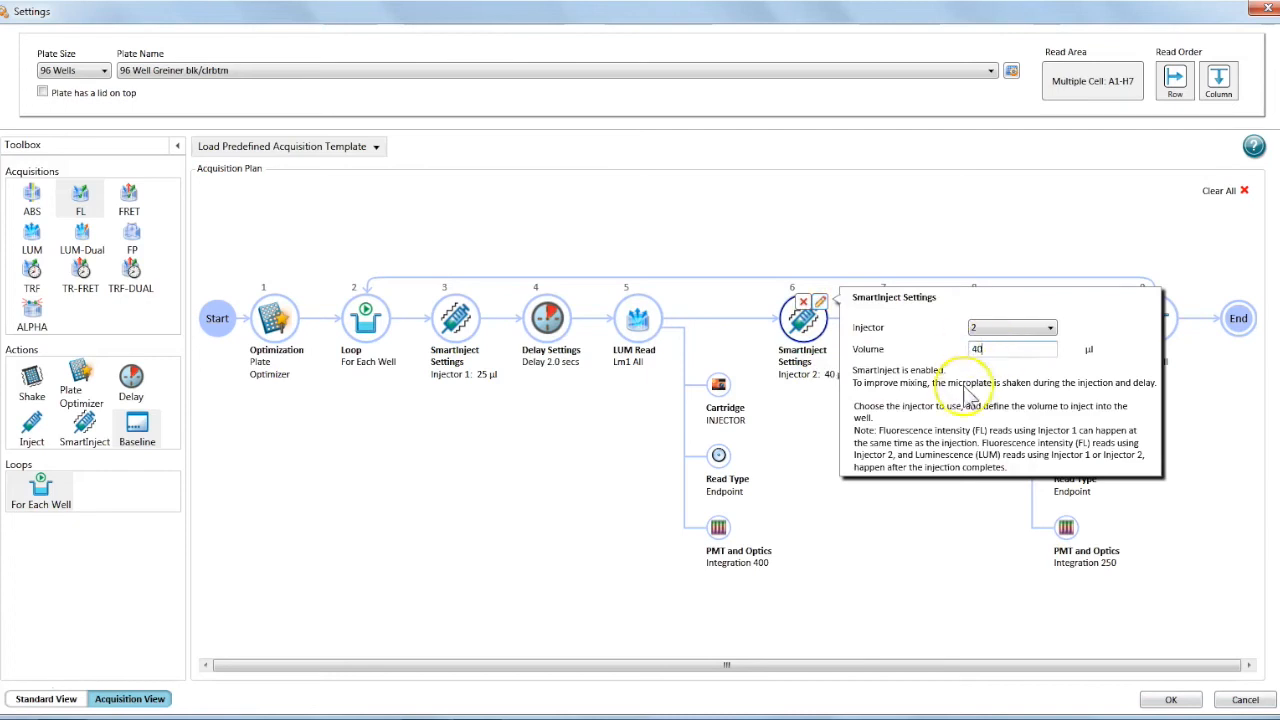
Step: Set the integration time in the second LUM read's PMT and Optics settings to 300 ms
{"action": "left_click", "coordinate": [1088, 520]}
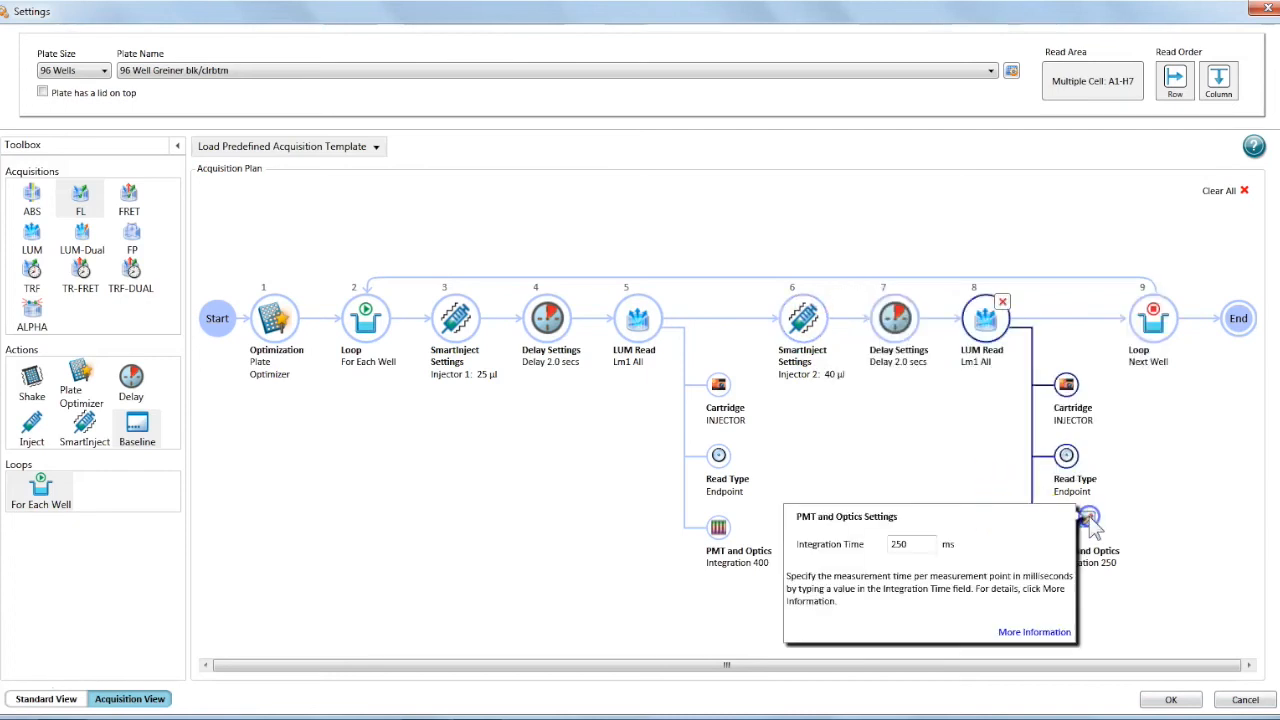
{"action": "left_click", "coordinate": [877, 544]}
{"action": "type", "text": "300"}
{"action": "left_click", "coordinate": [652, 510]}
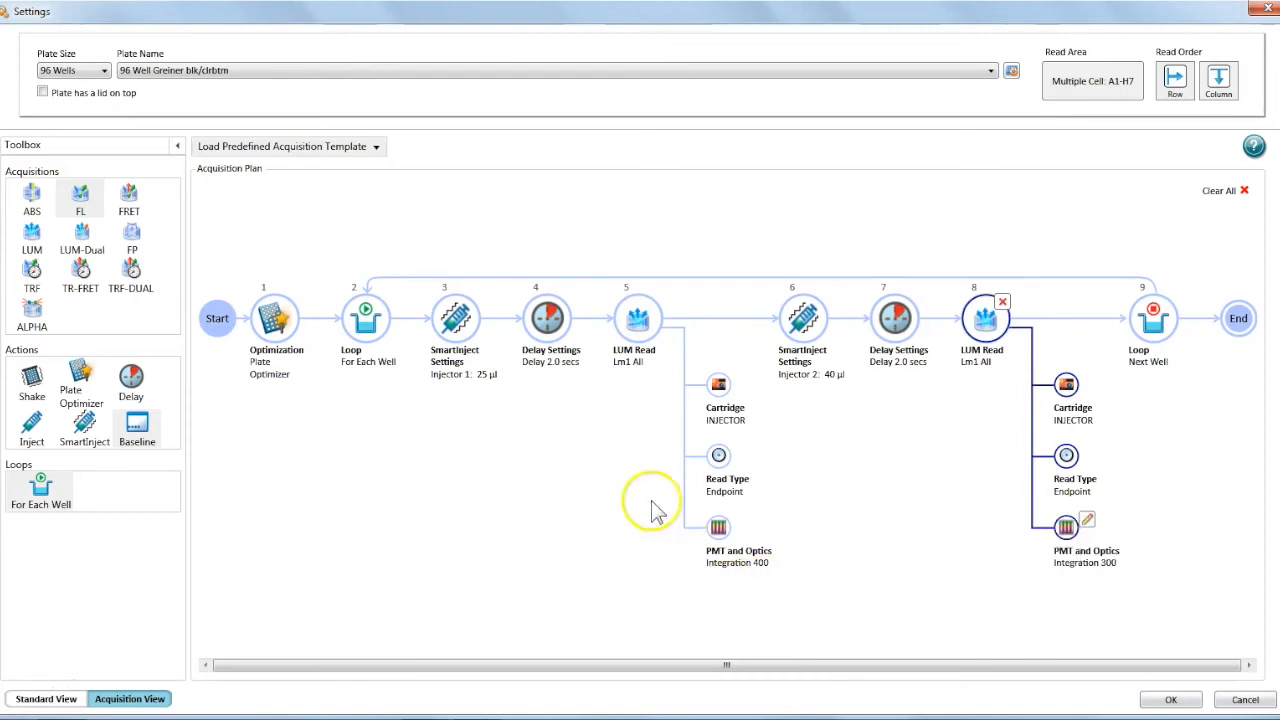
Step: Set the Injector 1 volume of the first SmartInject action to 20 µl
{"action": "left_click", "coordinate": [472, 301]}
{"action": "left_click", "coordinate": [628, 351]}
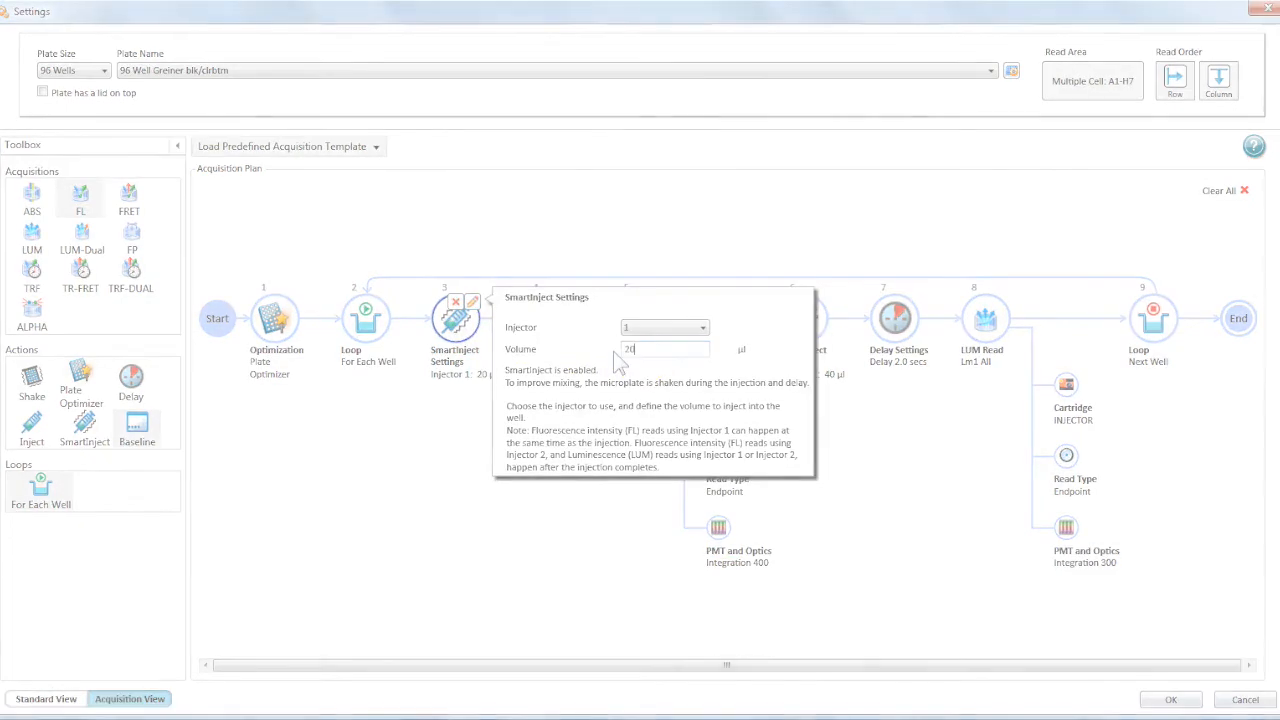